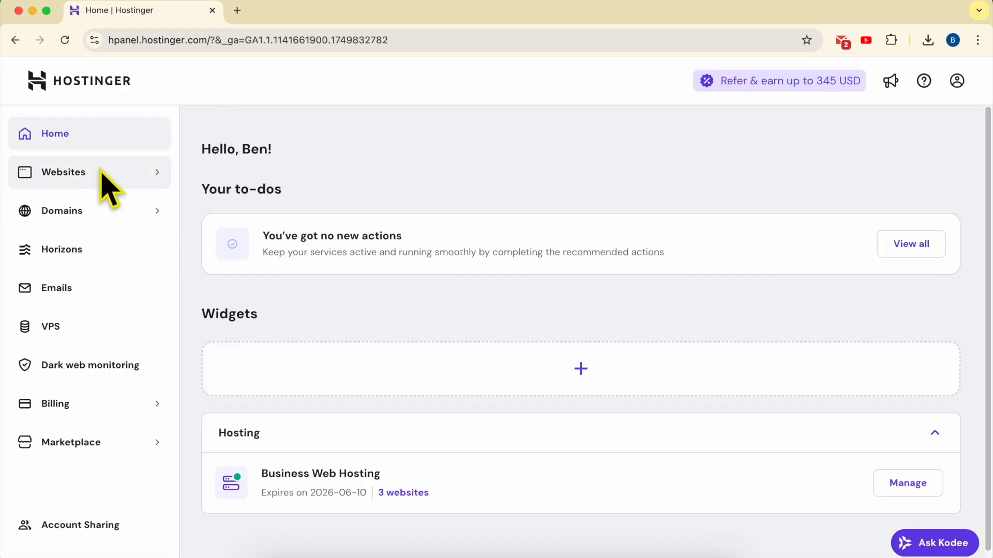
- Open the benstutorial.com website for editing from the list of hosted websites
click(102, 173)
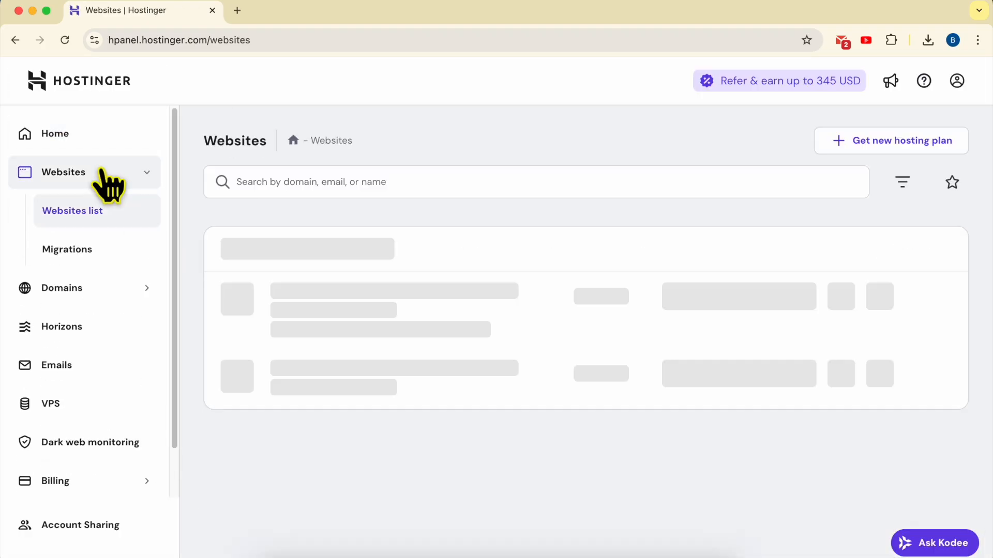
double_click(405, 391)
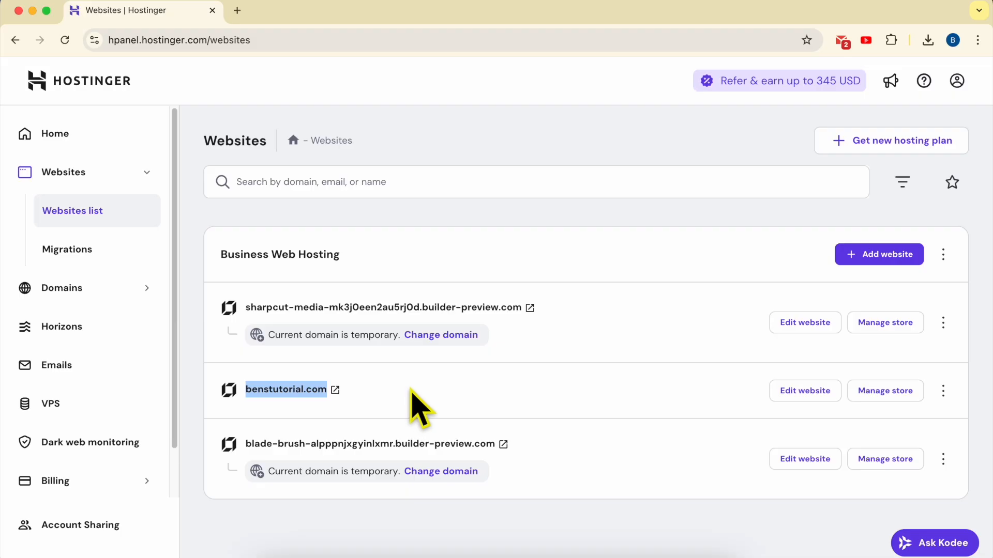
click(809, 396)
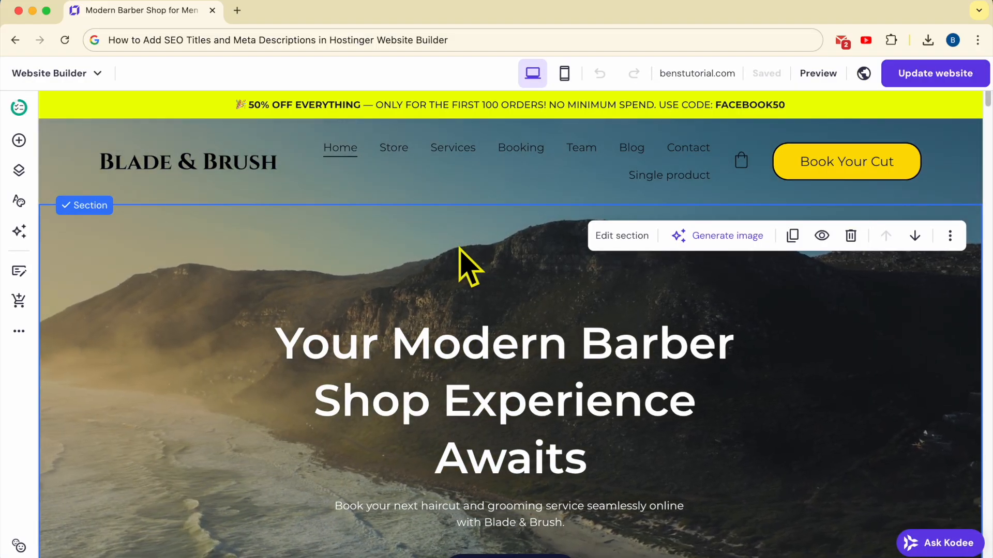
- Open the SEO settings of the Store page from the site's page list
click(18, 175)
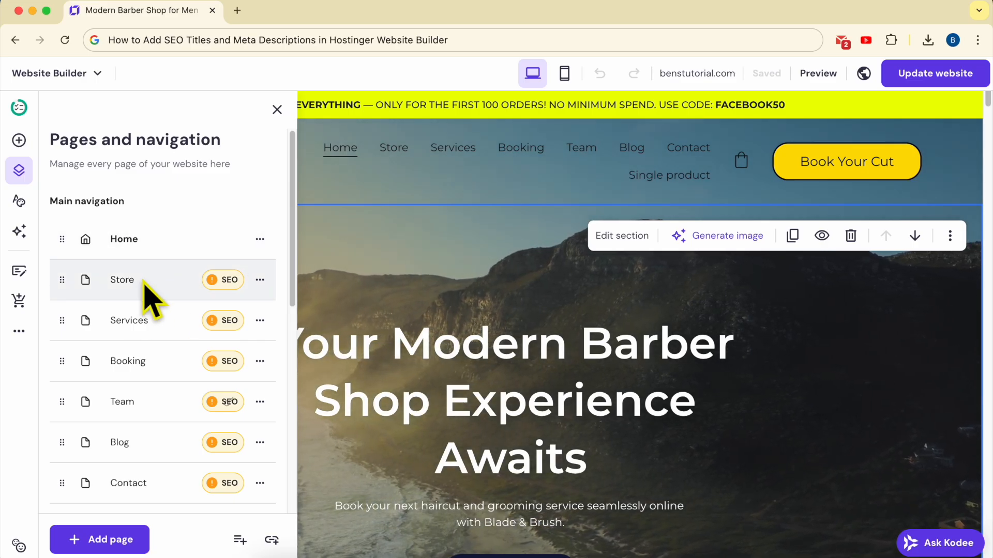
click(257, 288)
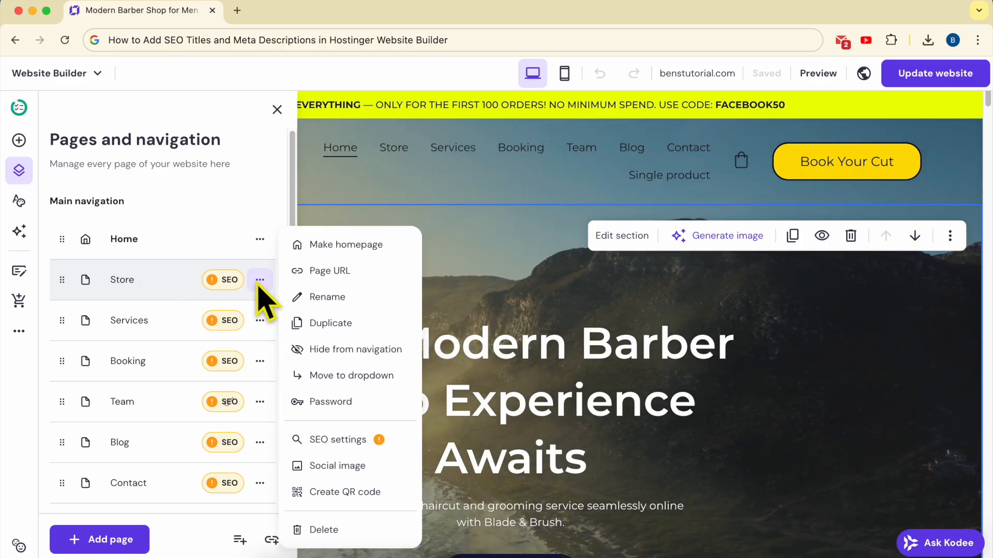
click(336, 445)
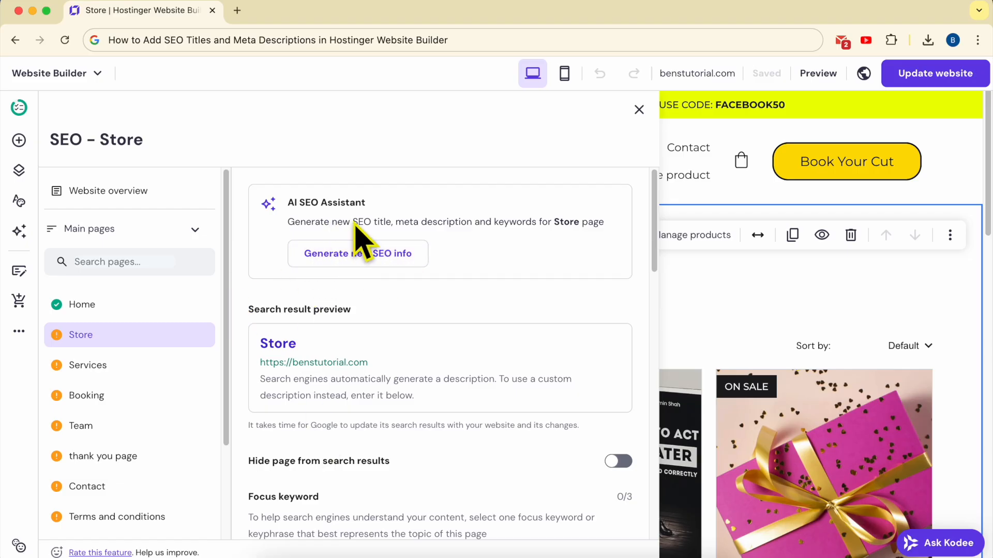
- Start generating new SEO info for the Store page with the description "this is my online store page where i sell affordable men clothes"
drag(366, 222, 584, 223)
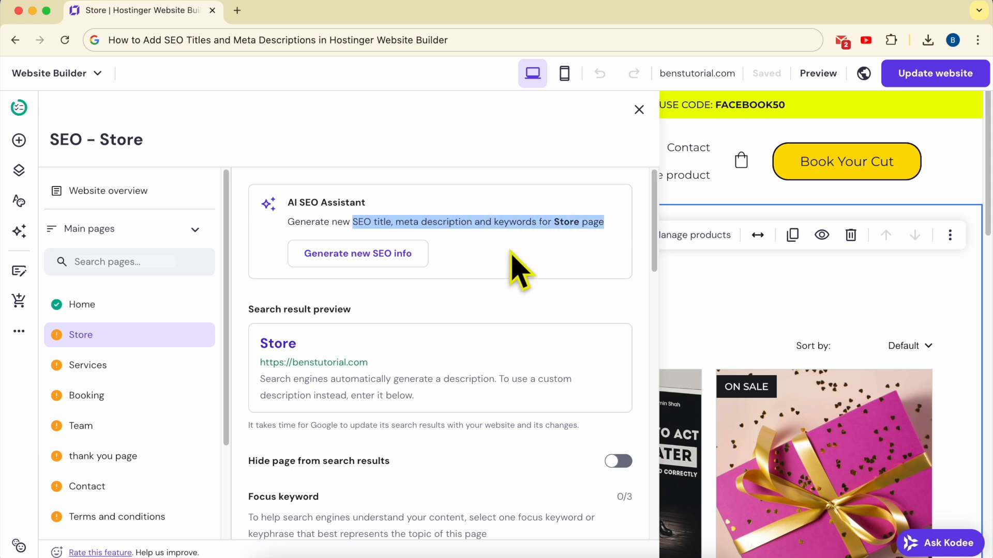
click(367, 259)
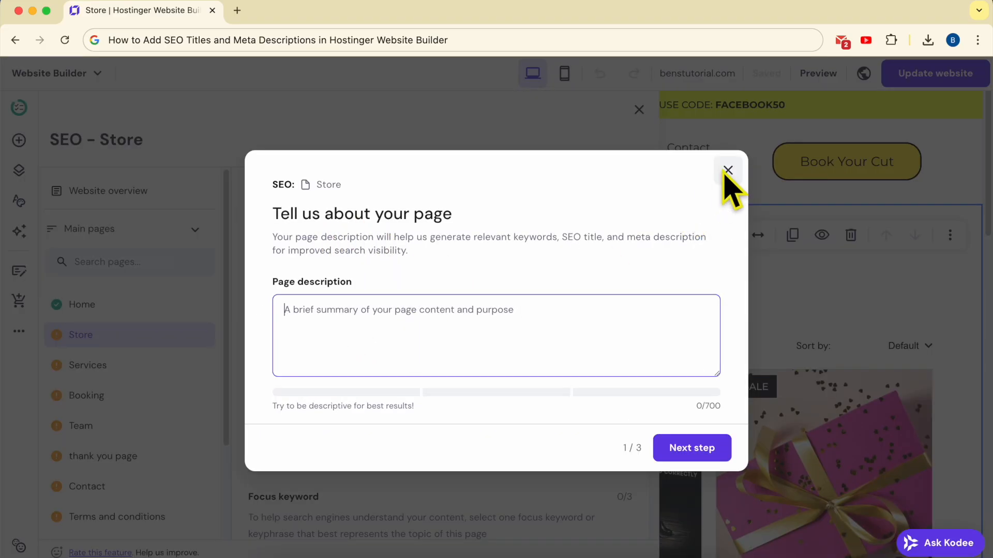
text(this is my online store)
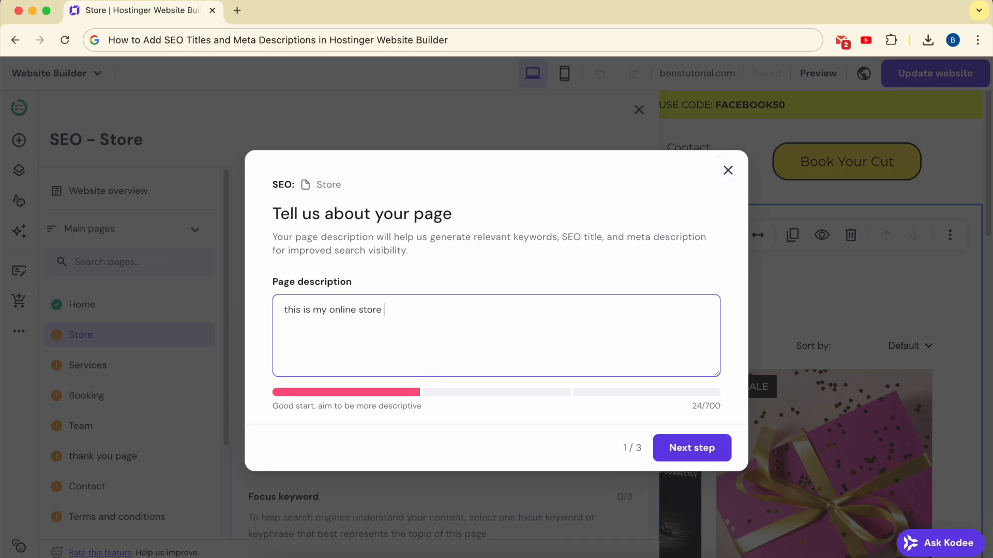
text(page where i sell men clothes)
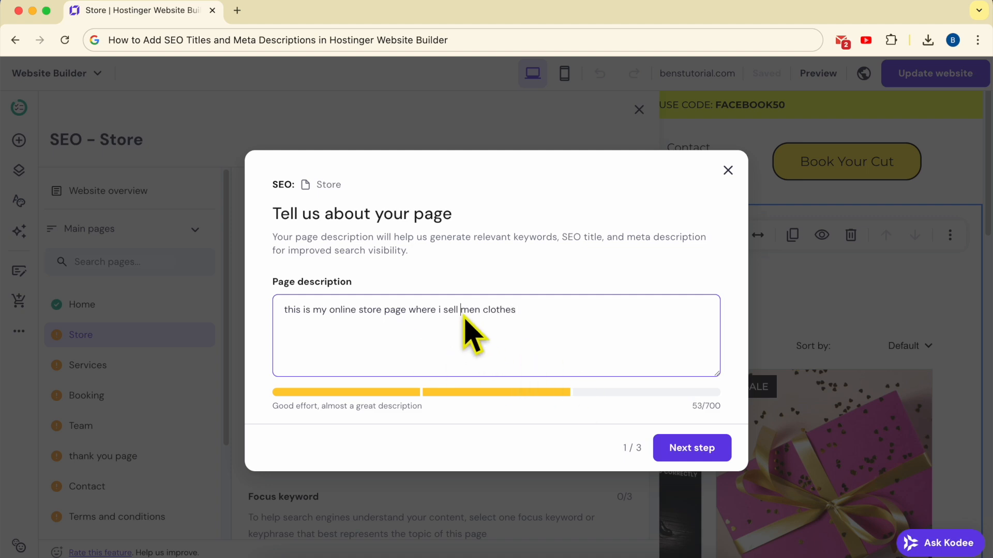
text(ble)
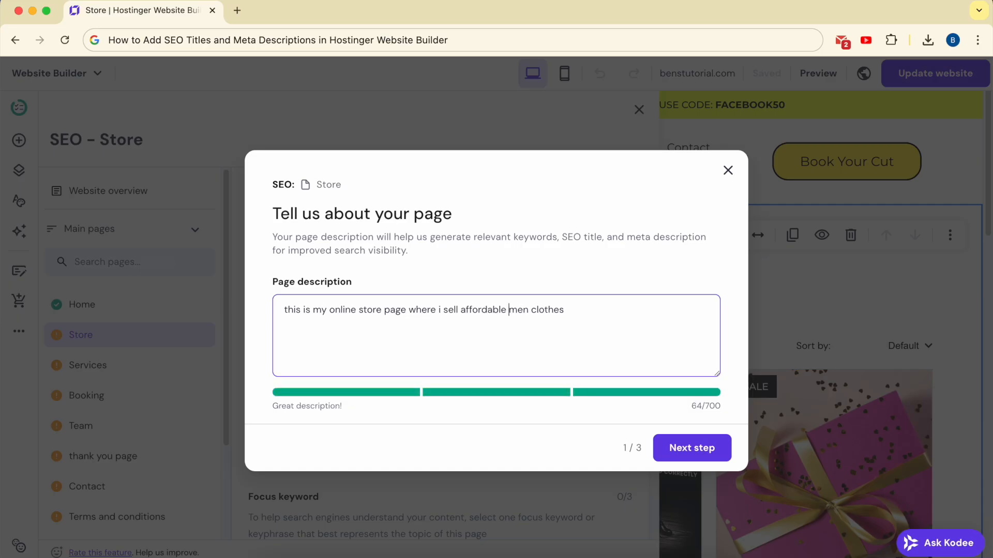
click(707, 450)
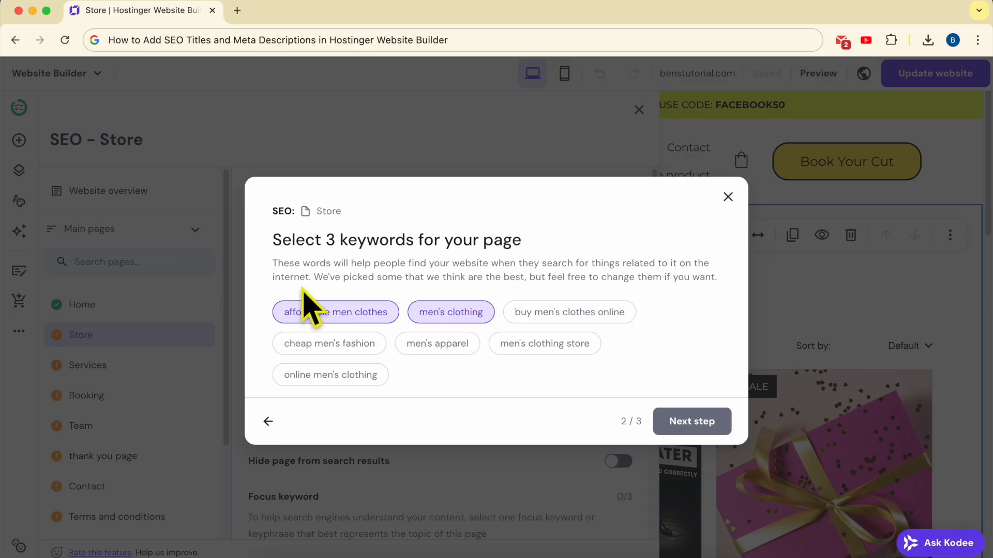
- Choose "affordable men clothes", "cheap men's fashion" and "buy men's clothes online" as the page's three keywords, deselecting "men's clothing", and continue
drag(275, 265, 716, 295)
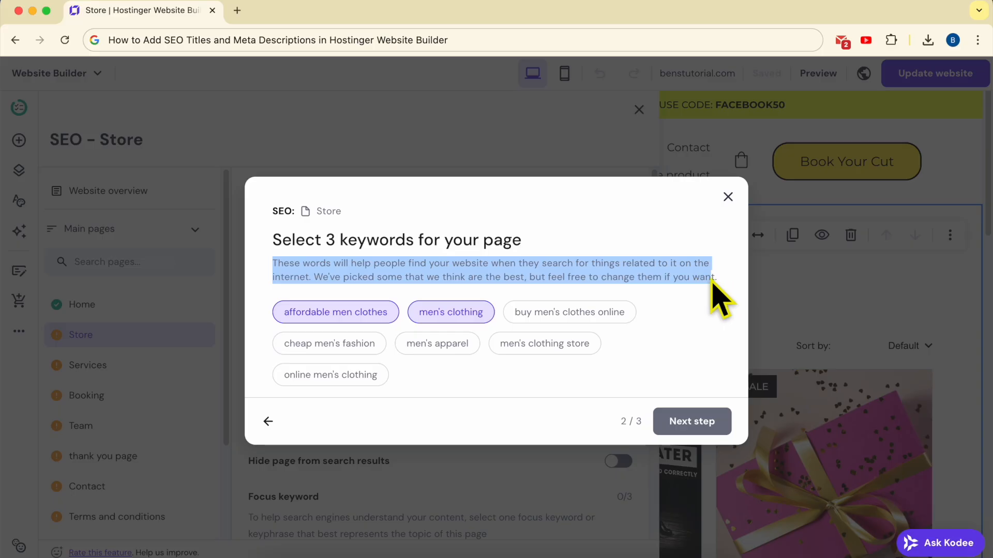
click(715, 295)
click(356, 345)
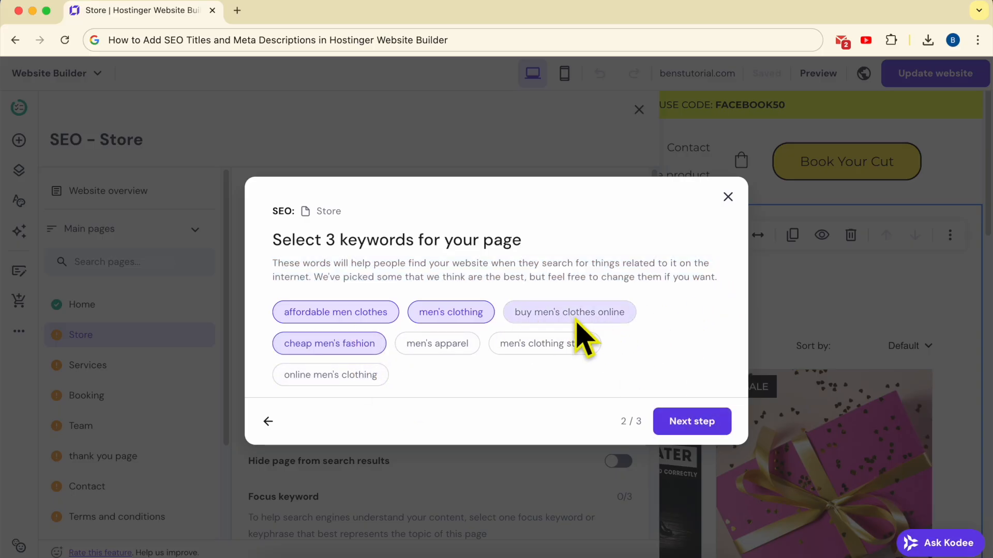
click(470, 317)
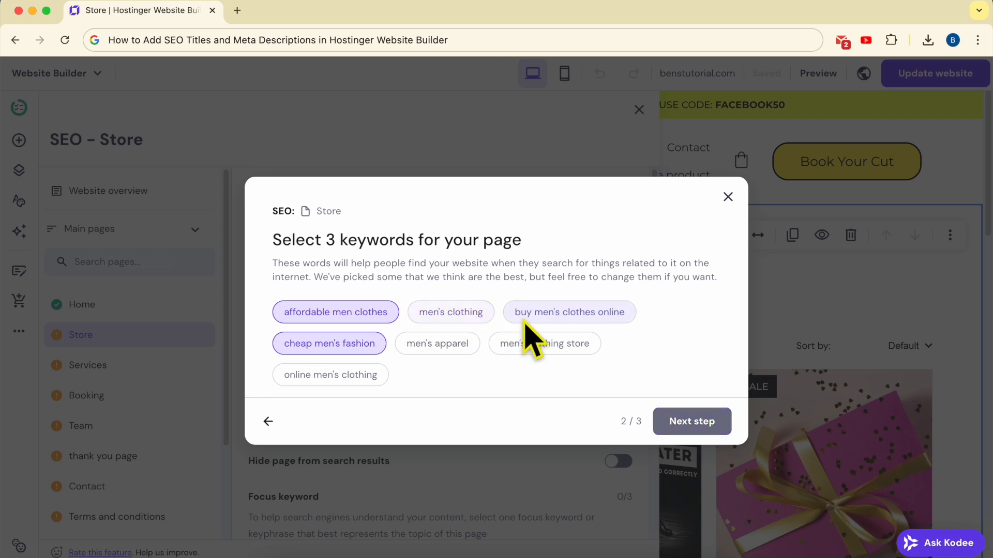
click(612, 316)
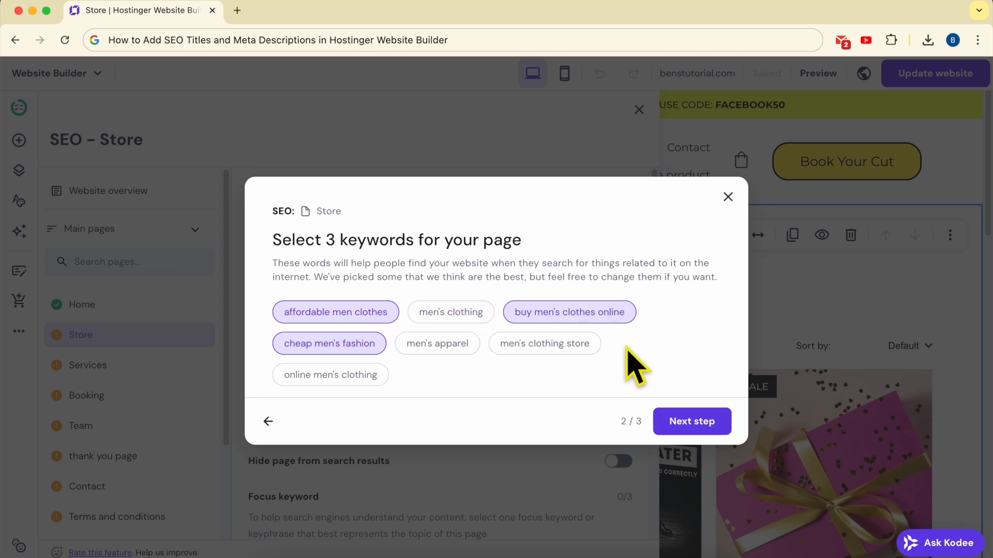
click(608, 318)
click(604, 317)
click(703, 422)
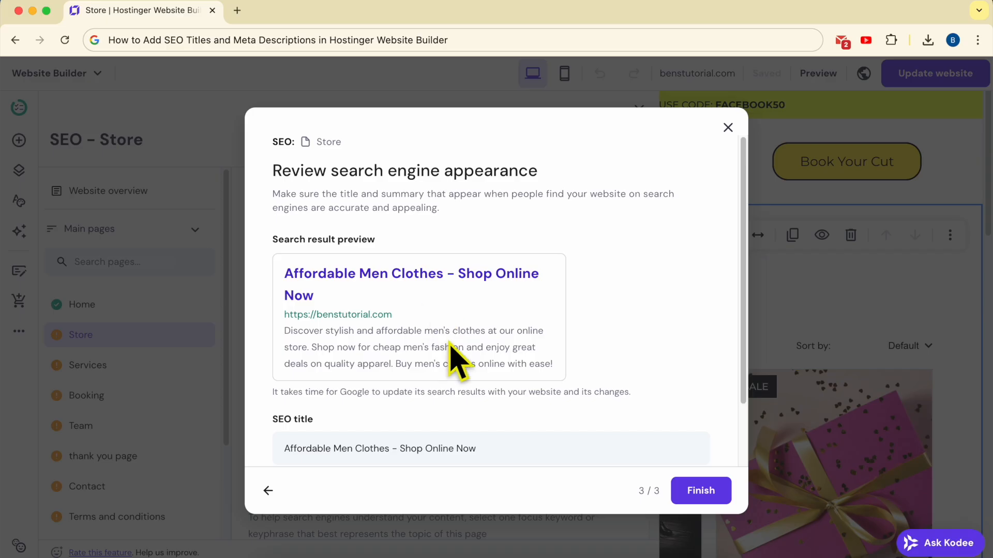
- Review the generated SEO title and meta description against the search result preview, and apply them to the Store page
click(421, 437)
triple_click(518, 385)
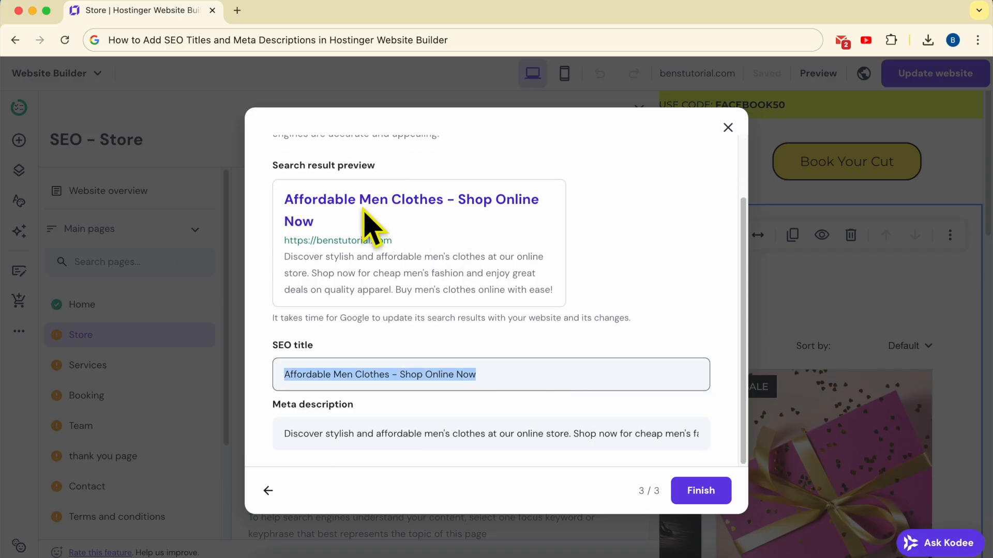
click(318, 434)
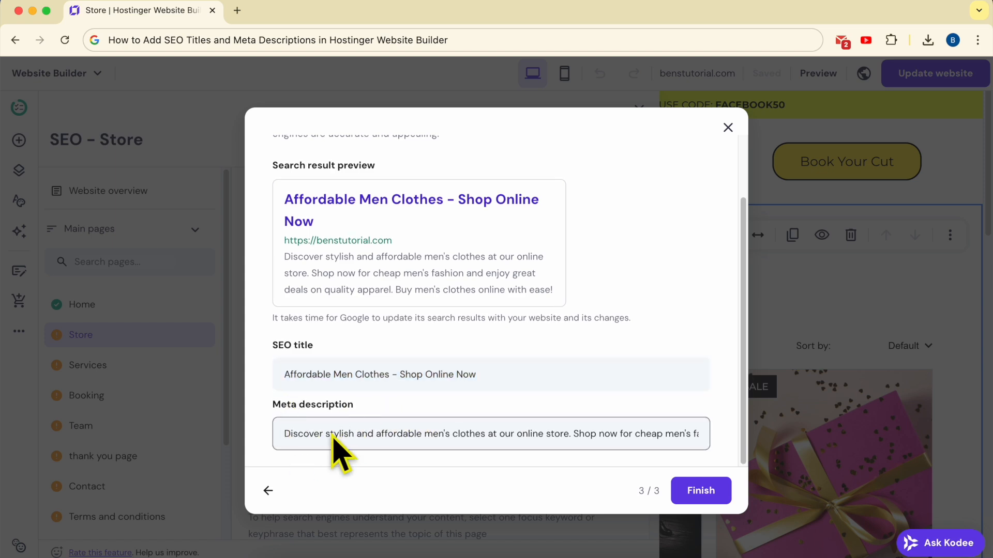
drag(284, 258, 562, 293)
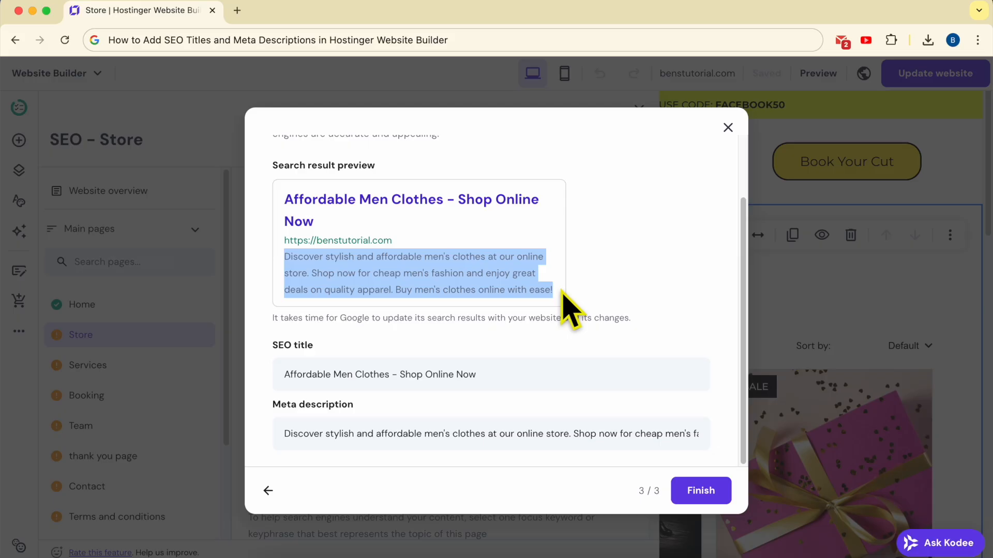
click(288, 262)
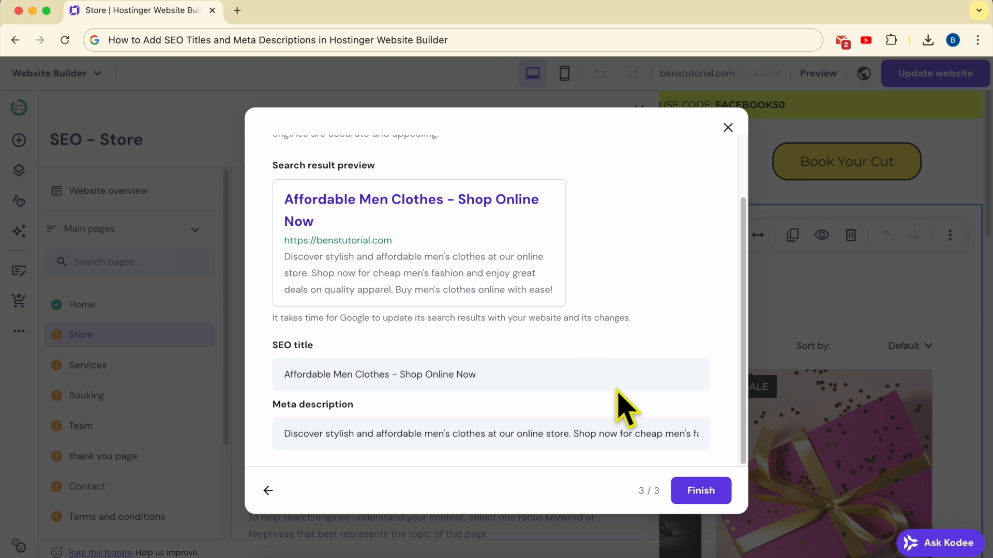
click(701, 491)
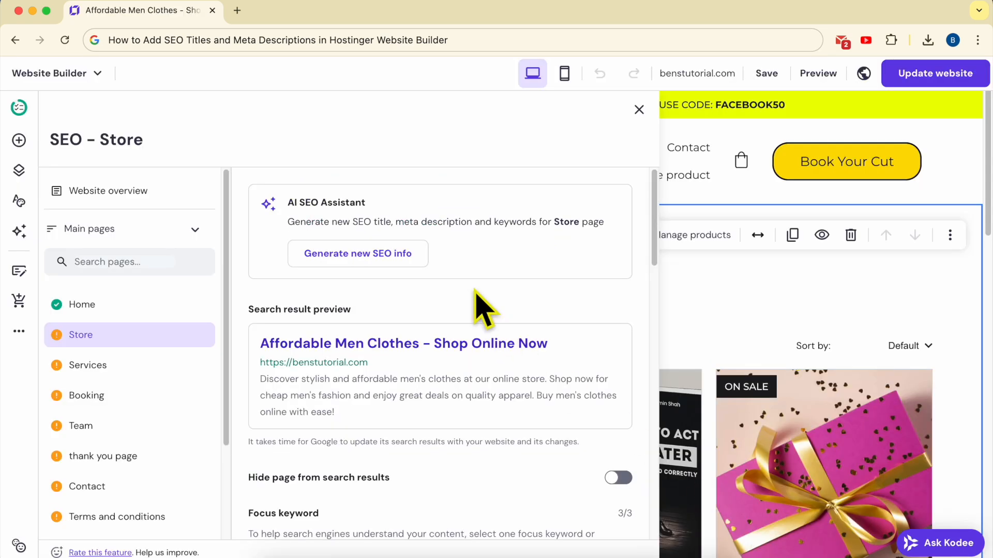
- Examine the Store page's search result preview and compare it with its SEO title and meta description fields
scroll(484, 310, down, 2)
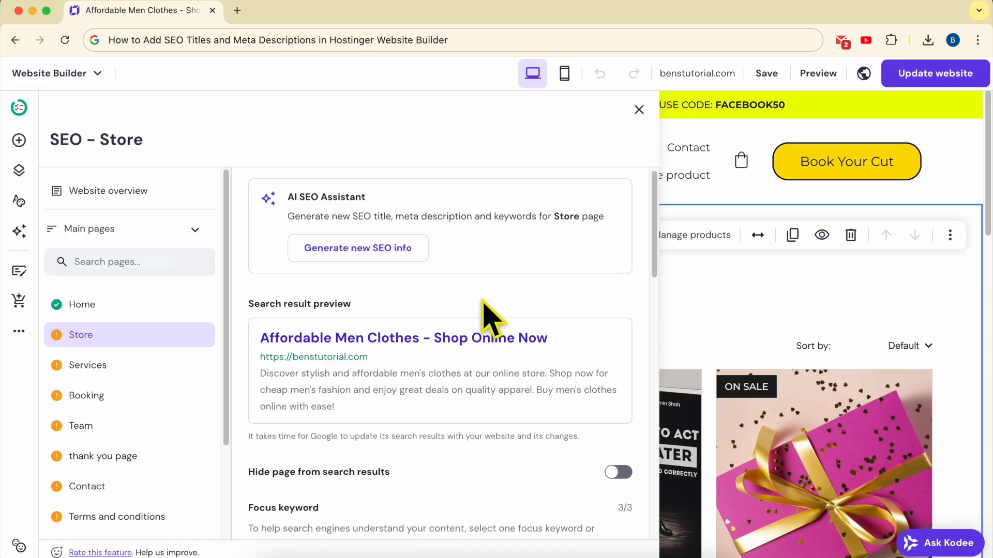
scroll(455, 310, down, 2)
scroll(454, 313, up, 4)
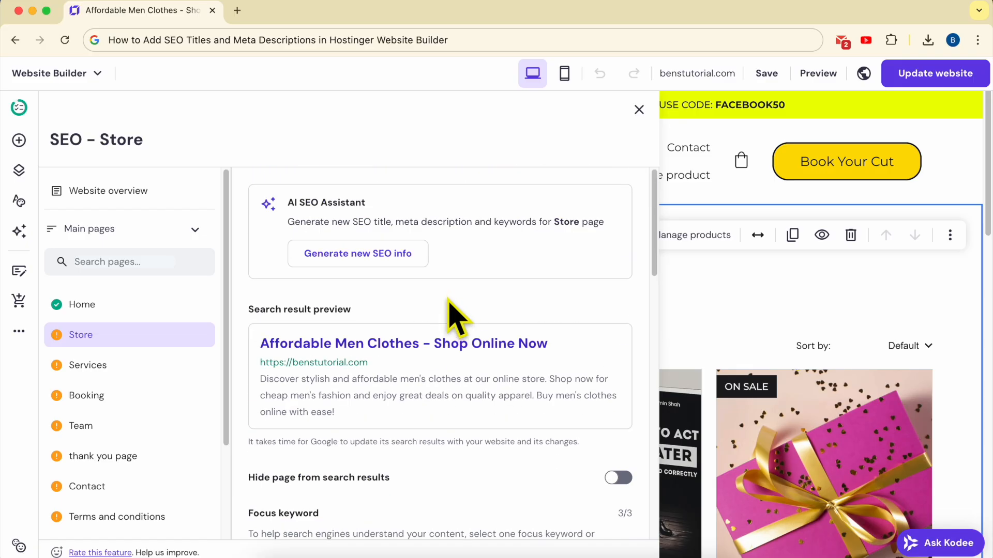
triple_click(309, 410)
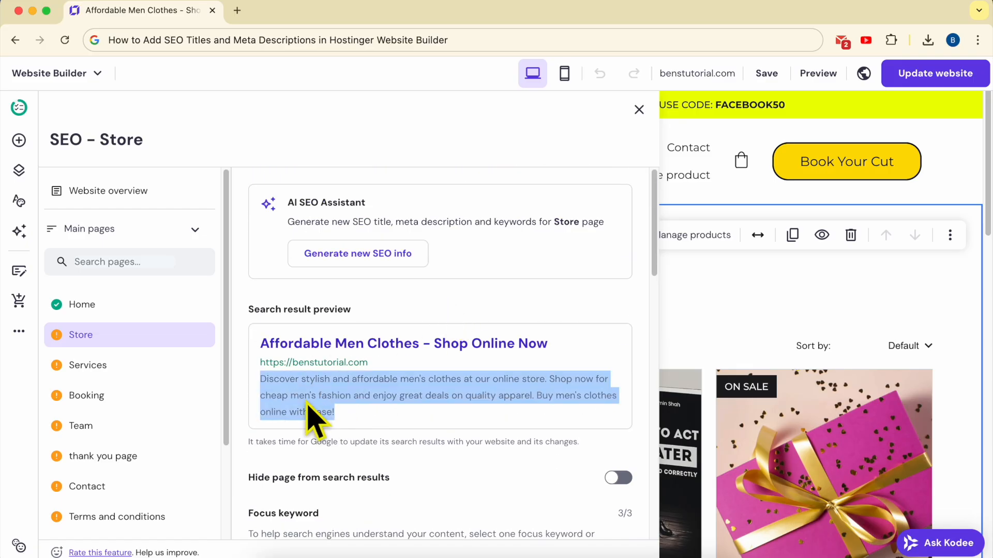
triple_click(333, 346)
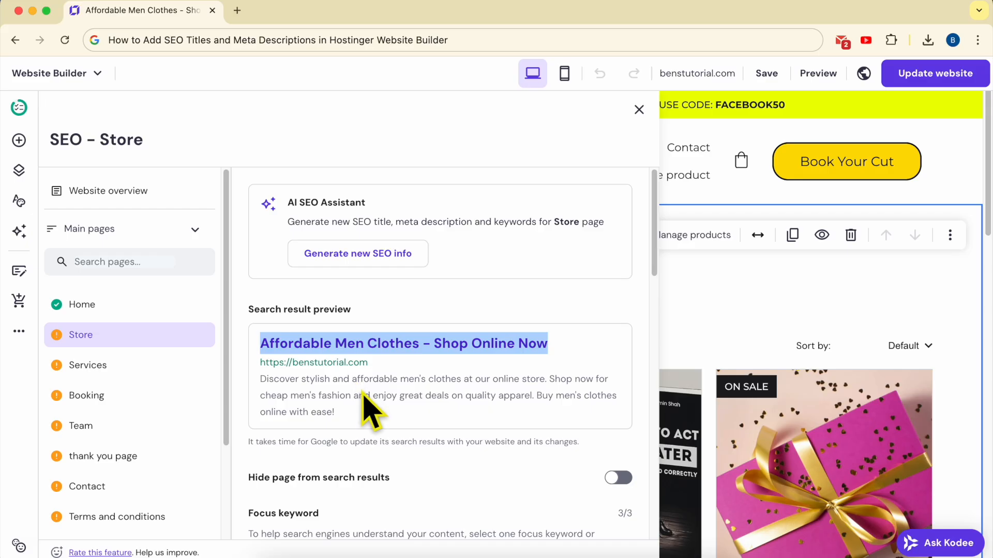
scroll(366, 408, down, 8)
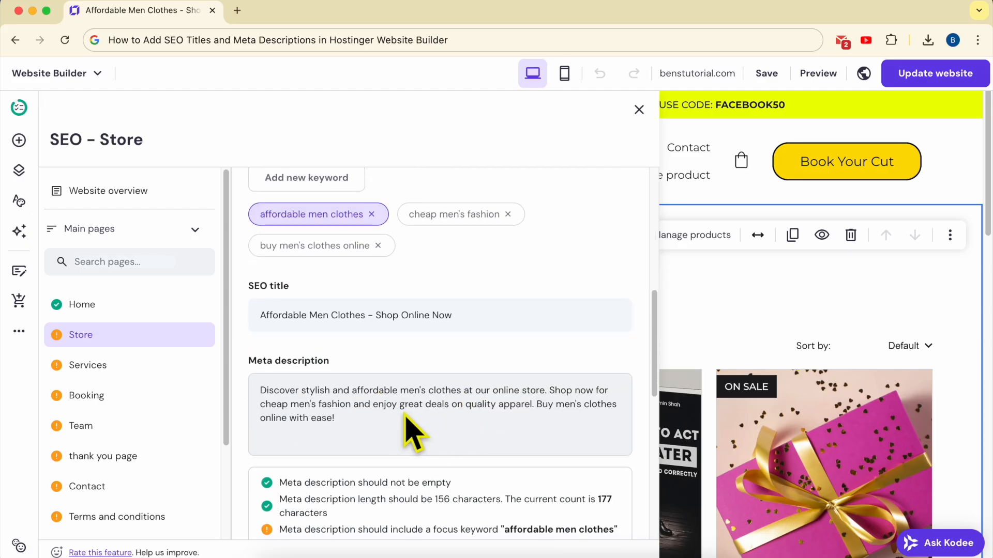
scroll(403, 414, down, 1)
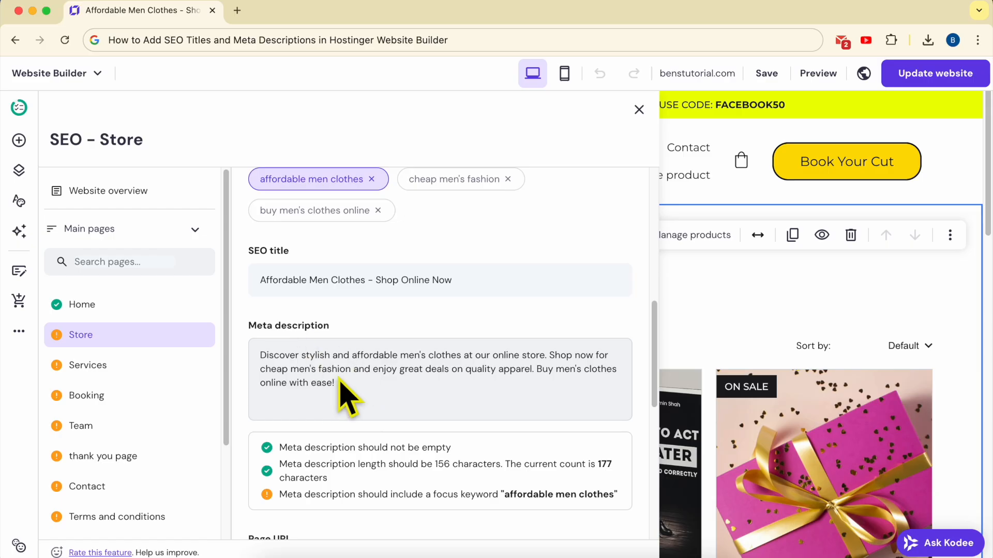
triple_click(305, 285)
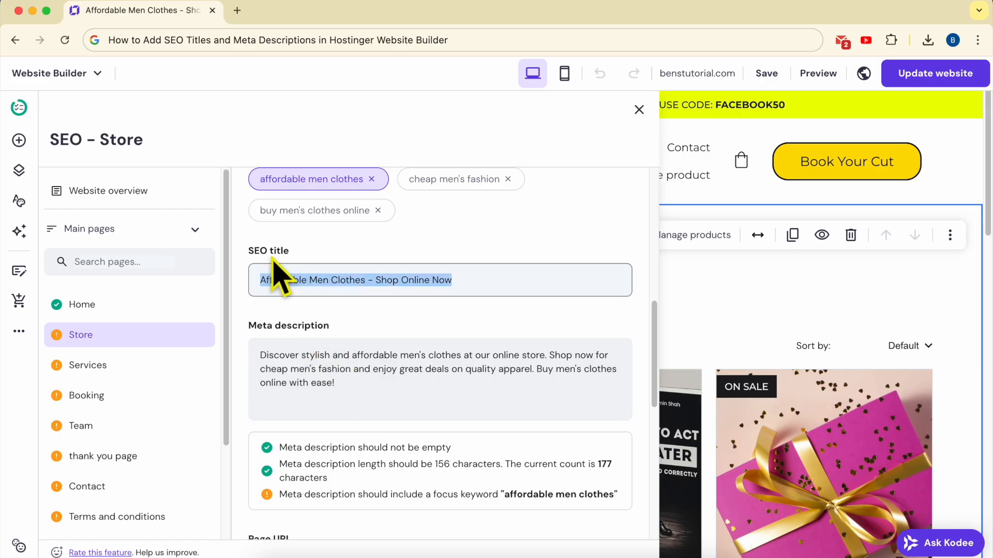
double_click(383, 369)
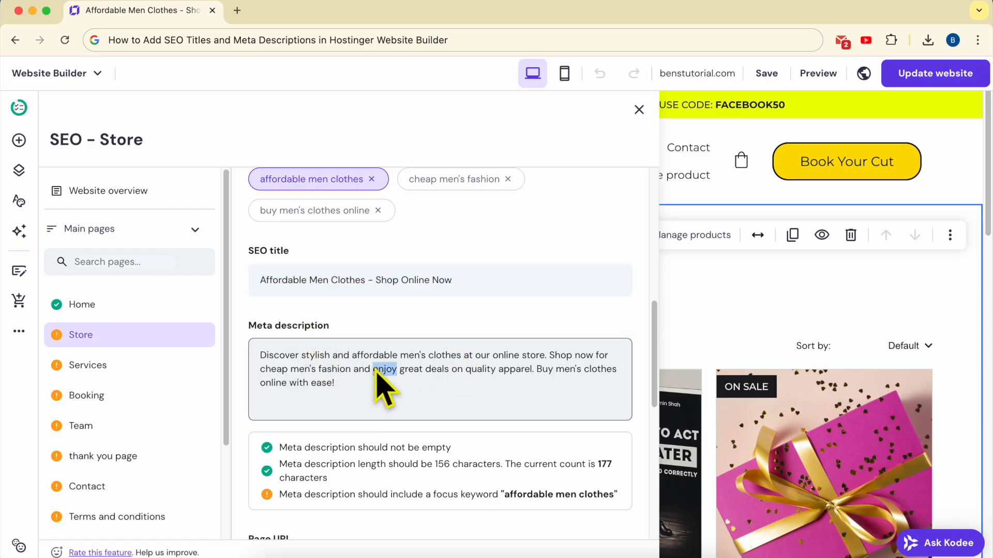
- Check the SEO recommendations under the Store page's meta description, especially the focus keyword requirement
scroll(388, 372, up, 10)
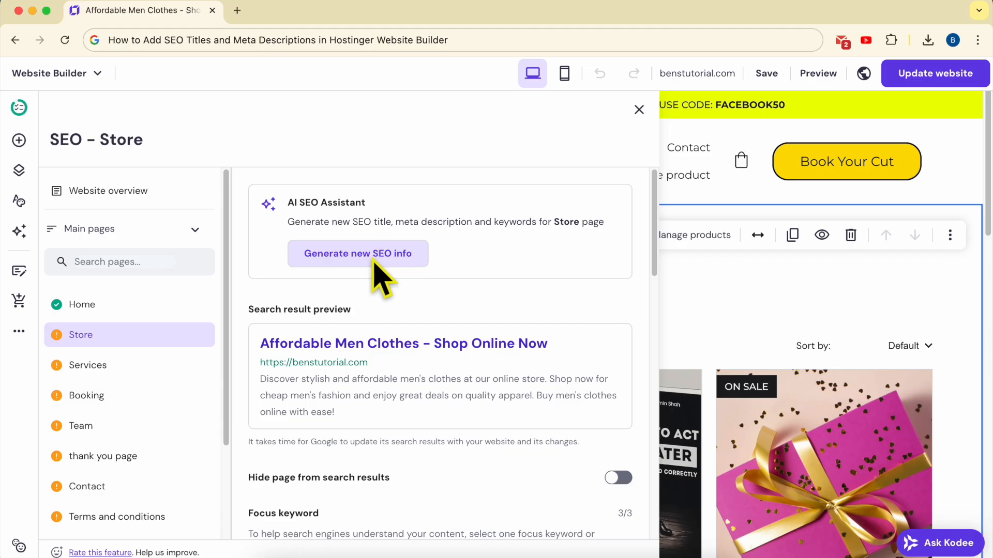
scroll(434, 408, down, 5)
scroll(434, 421, down, 6)
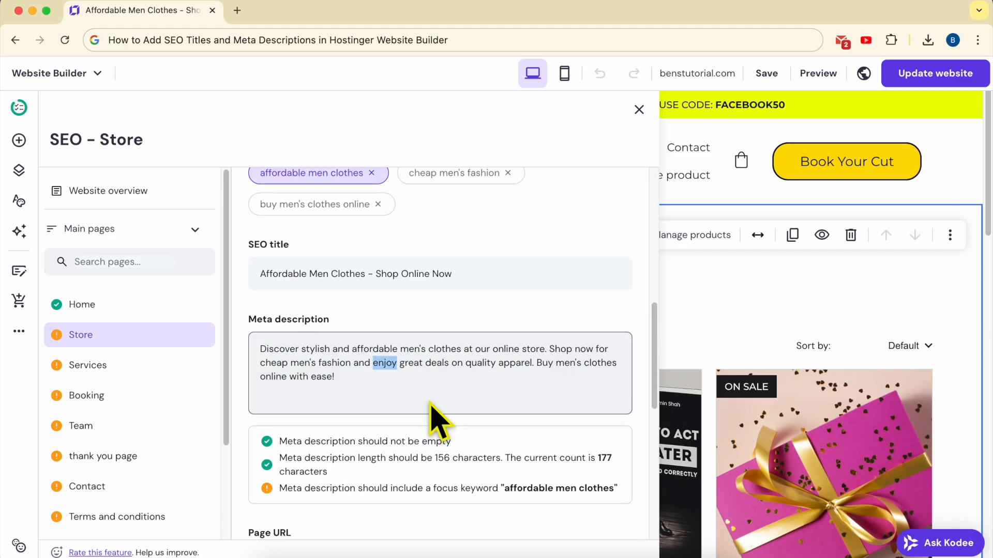
scroll(288, 417, down, 2)
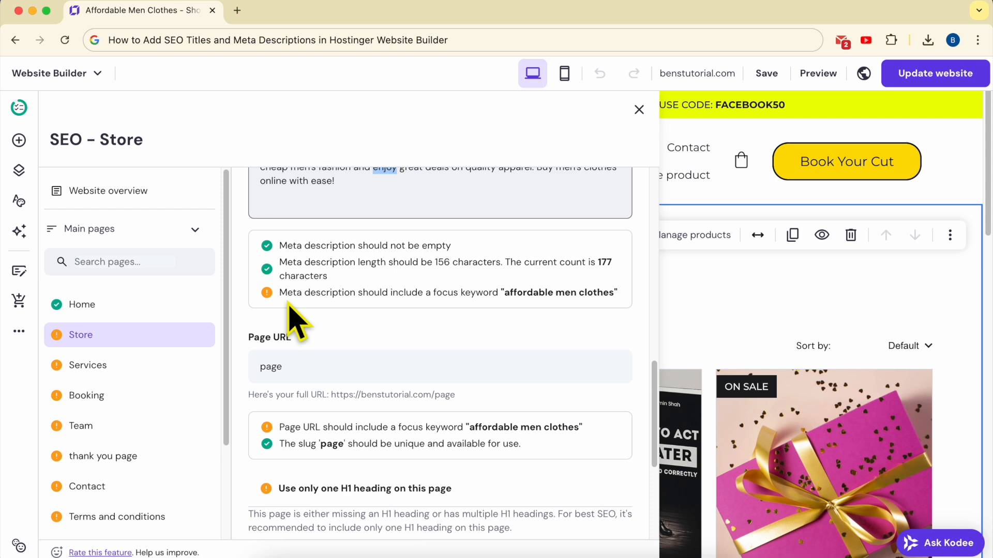
drag(279, 293, 499, 299)
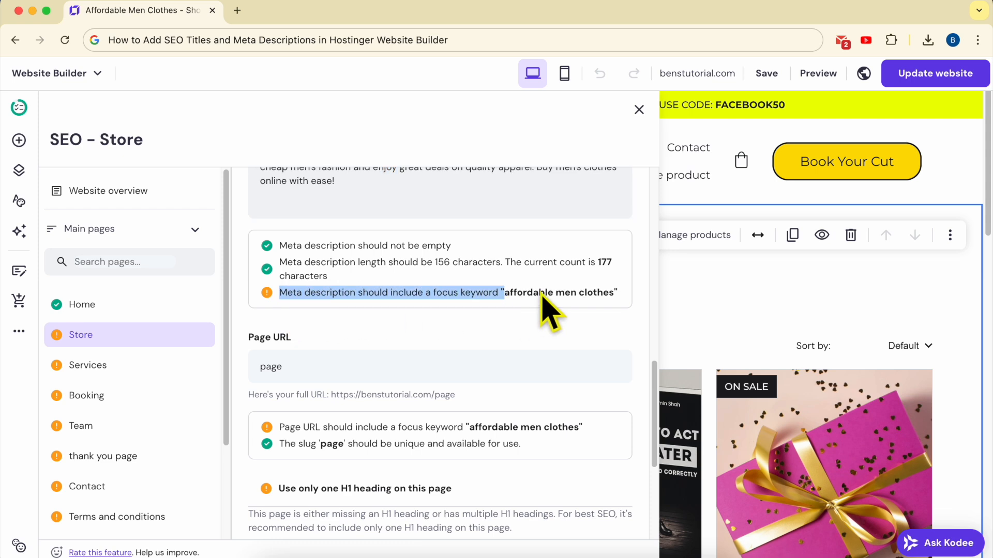
scroll(599, 310, up, 2)
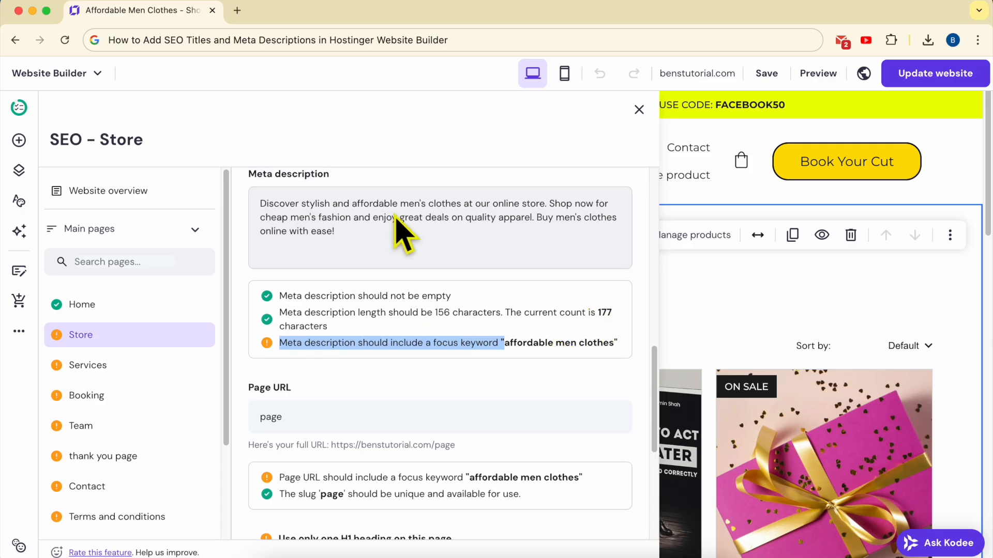
- Change "men's" to "men" in the Store page's meta description so its opening phrase reads "affordable men clothes"
click(425, 206)
mouse_move(459, 207)
mouse_down()
mouse_move(357, 208)
mouse_move(456, 208)
mouse_up()
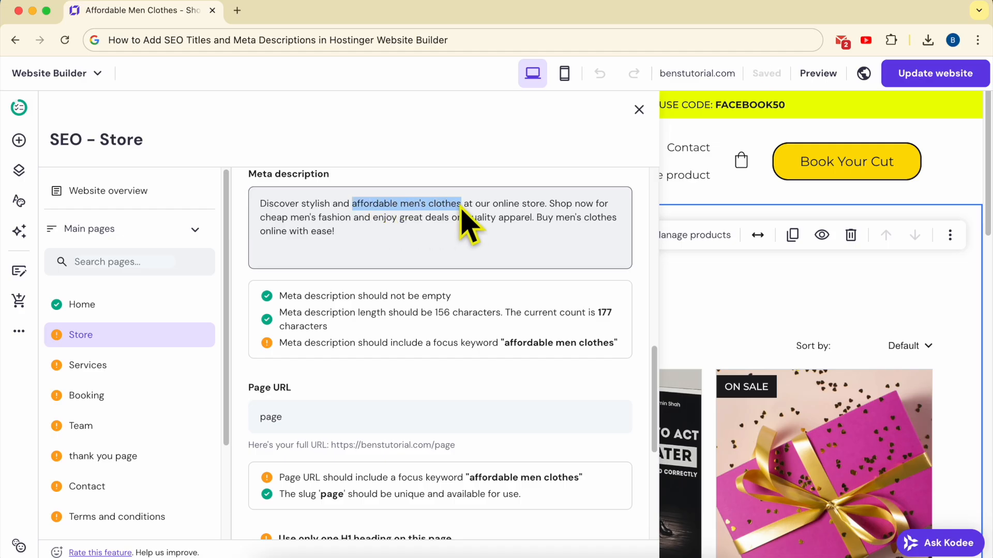
click(425, 204)
key(BackSpace)
key(BackSpace)
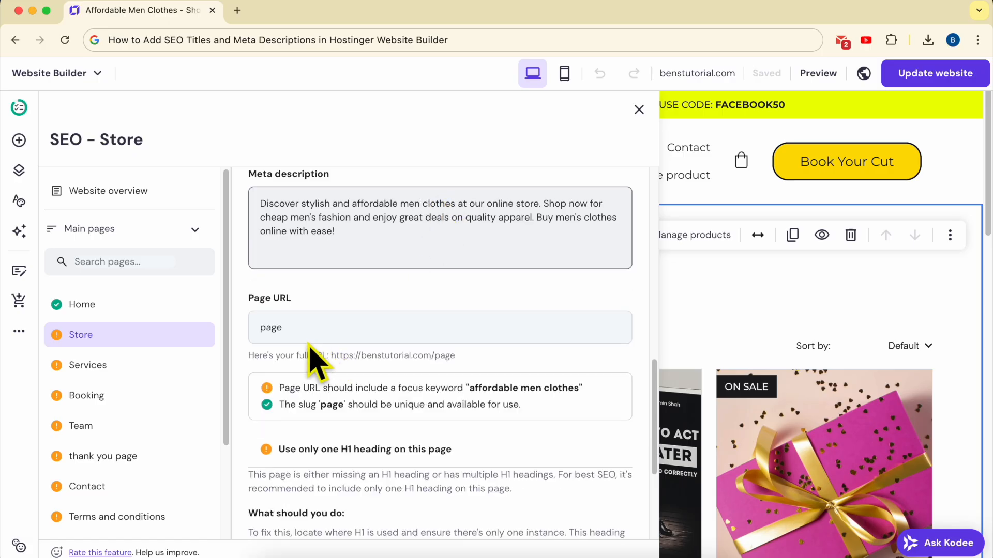
- Copy the focus keyword from the page URL recommendation and set the Store page's URL to "affordable-men-clothes"
scroll(295, 440, up, 3)
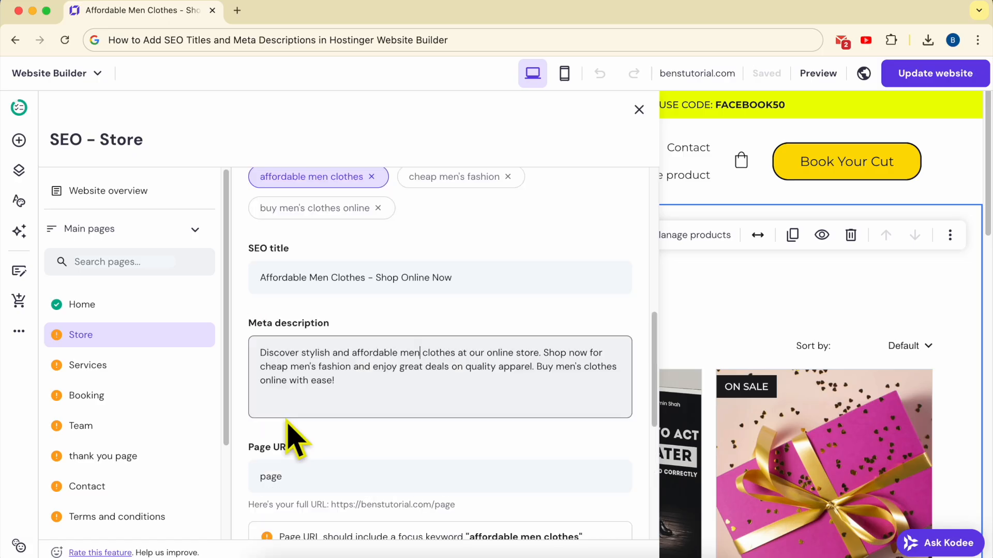
scroll(310, 413, up, 5)
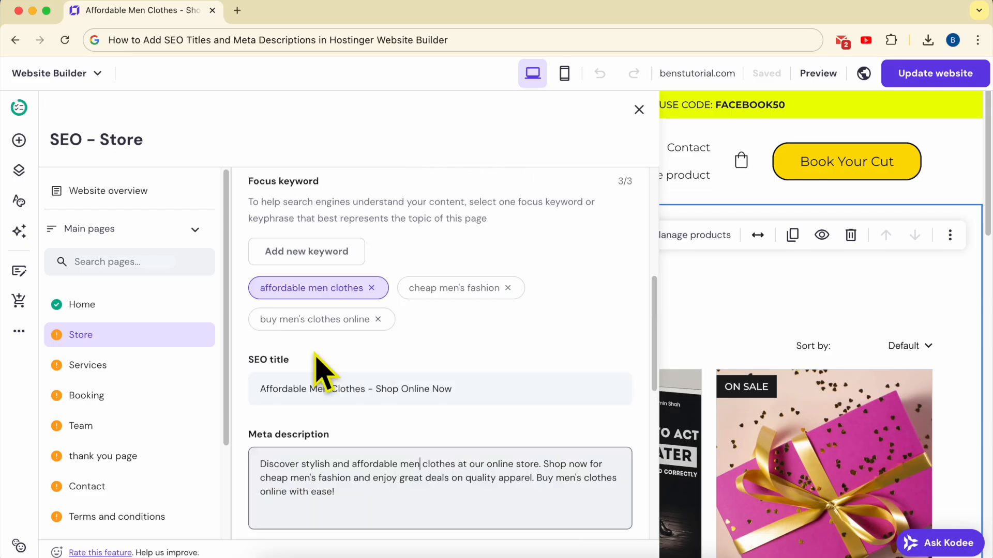
scroll(317, 348, down, 4)
scroll(315, 351, down, 5)
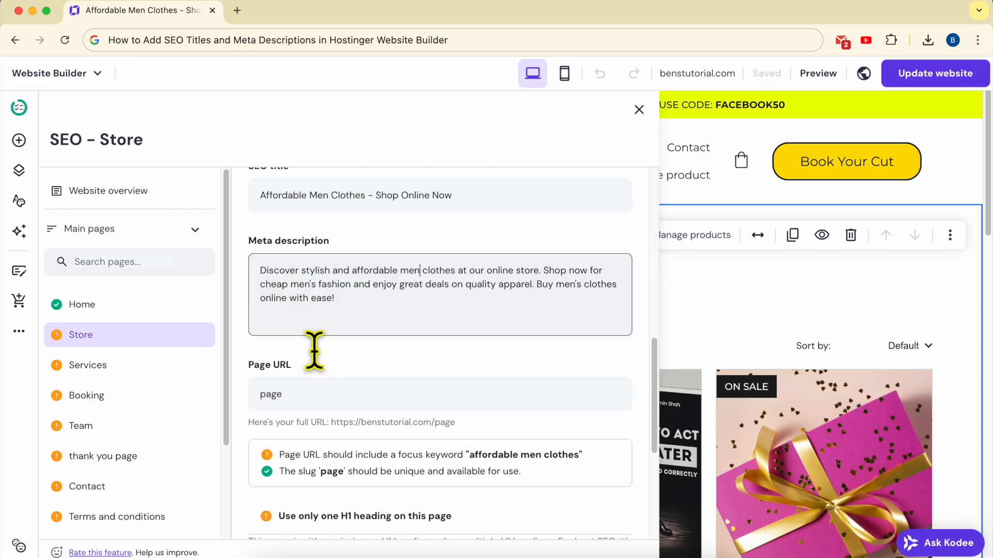
drag(282, 355, 502, 356)
click(547, 355)
right_click(506, 355)
click(515, 370)
double_click(336, 291)
right_click(342, 289)
click(365, 278)
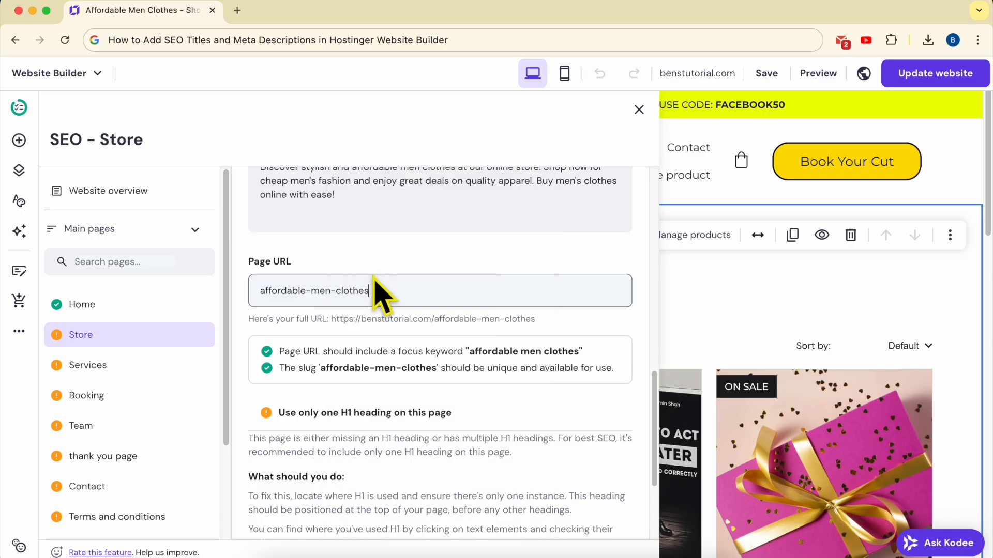
click(302, 382)
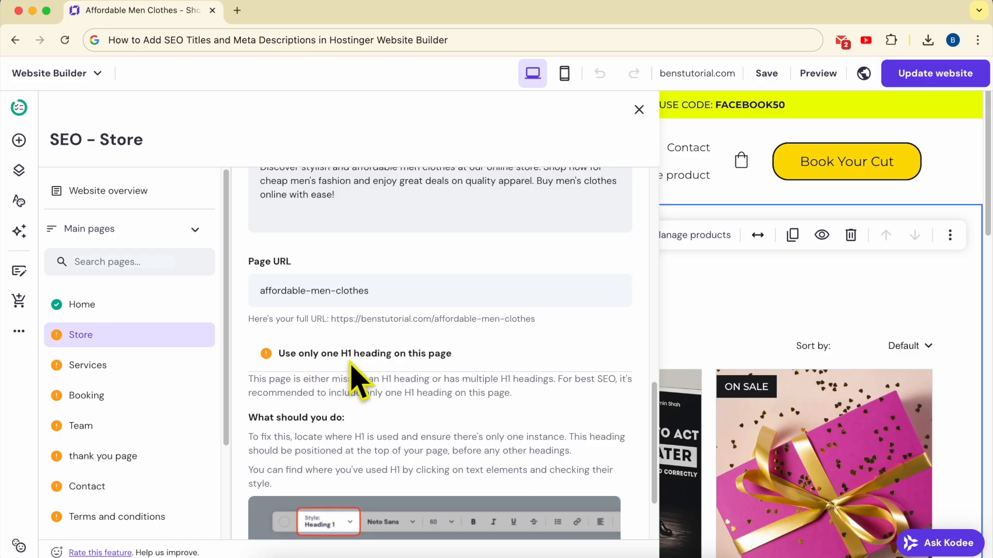
- Read the single H1 heading recommendation, close the SEO settings and look through the Store page's content
scroll(473, 372, down, 3)
scroll(354, 388, up, 2)
scroll(346, 377, down, 2)
scroll(364, 393, up, 10)
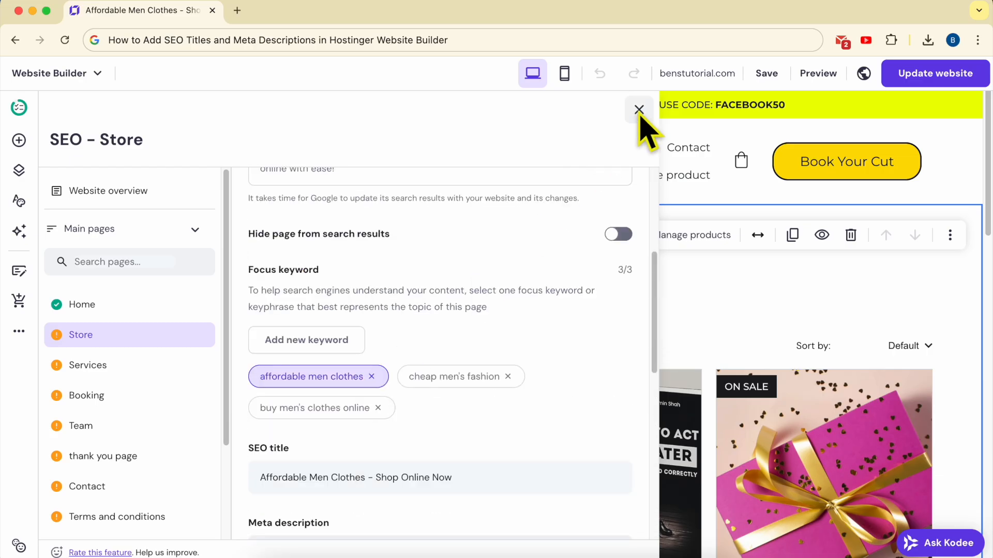
click(639, 110)
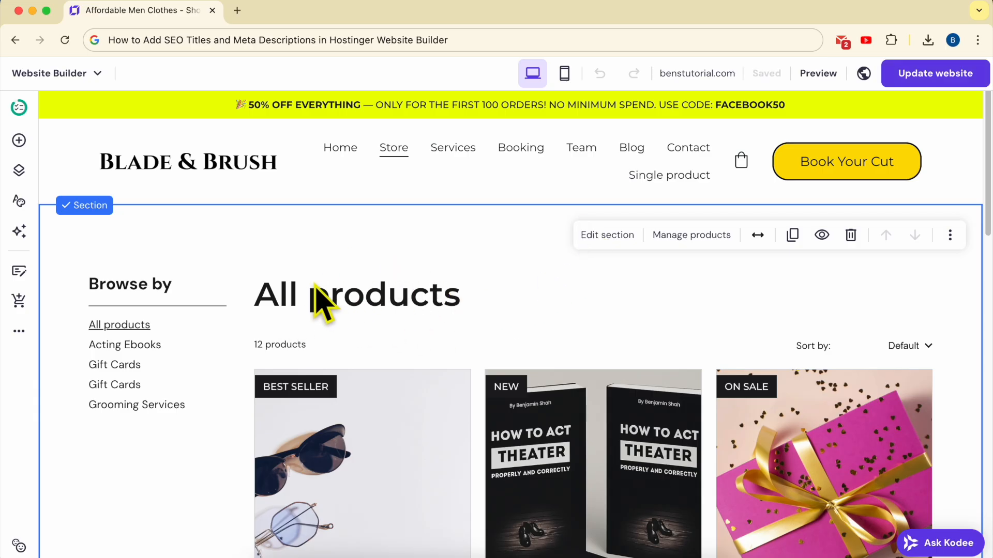
scroll(409, 320, down, 15)
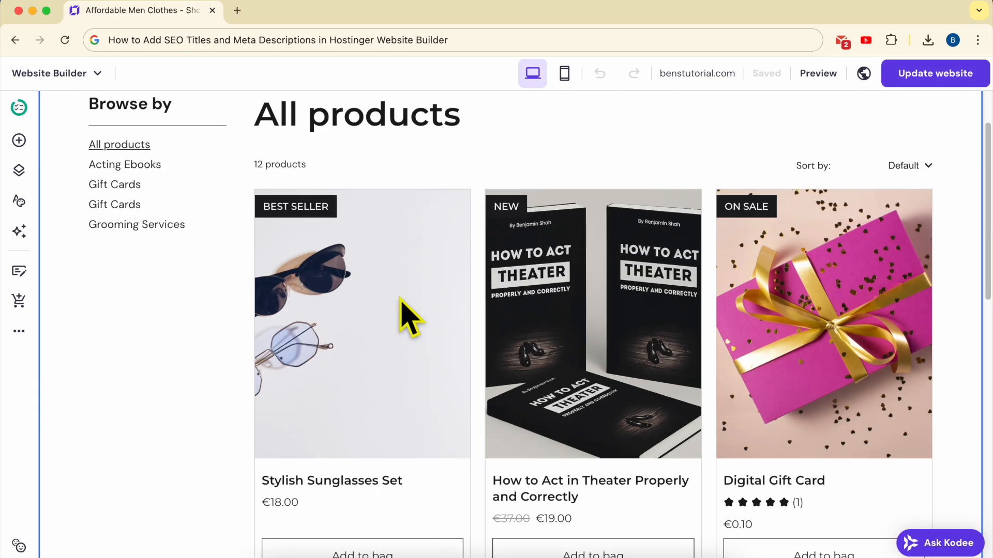
scroll(402, 298, up, 15)
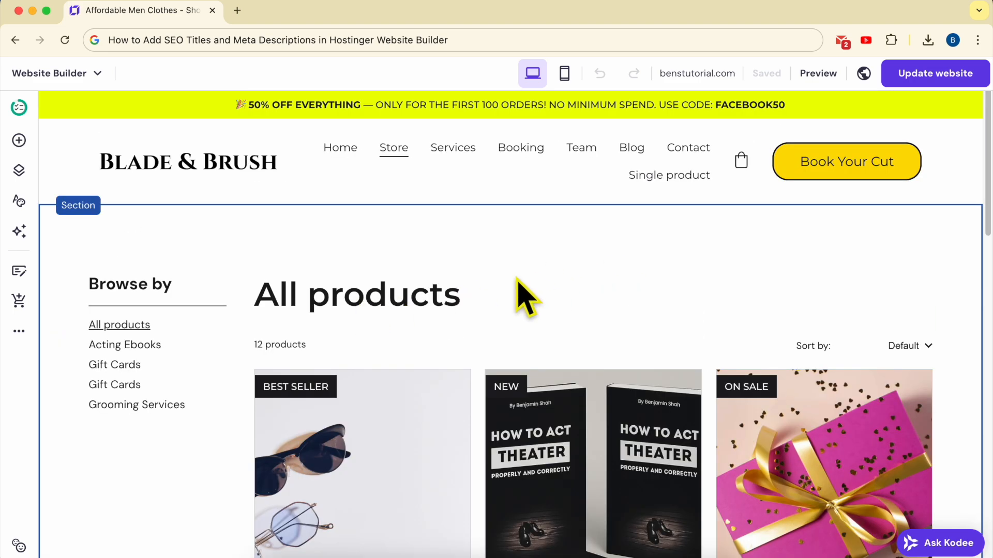
- Publish the website update, open the live site's Store page and check the slug in its address
click(923, 83)
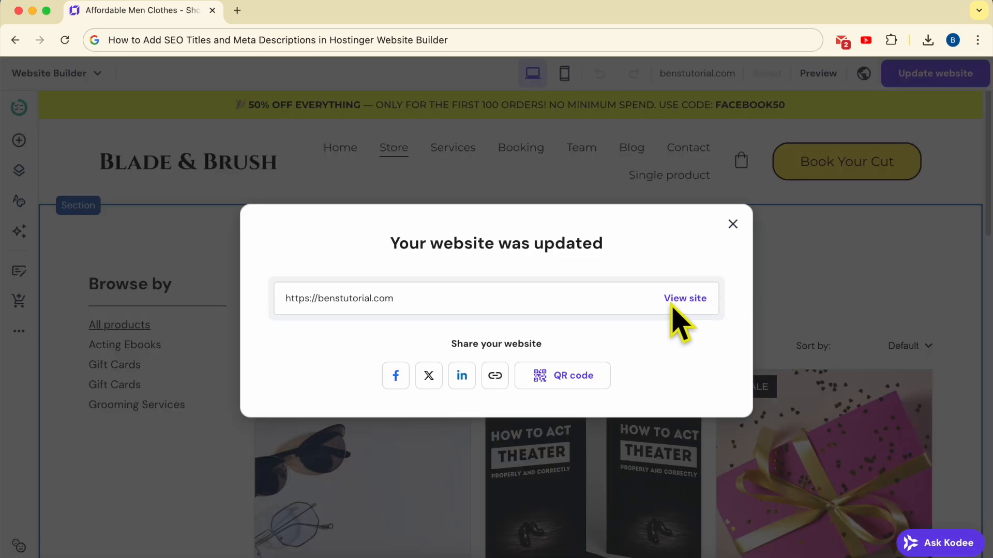
click(681, 321)
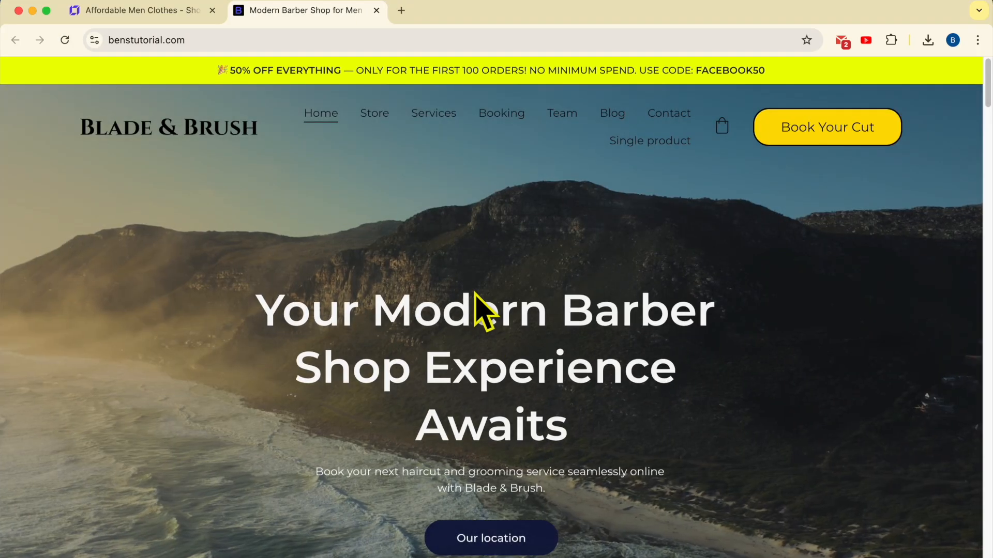
click(378, 124)
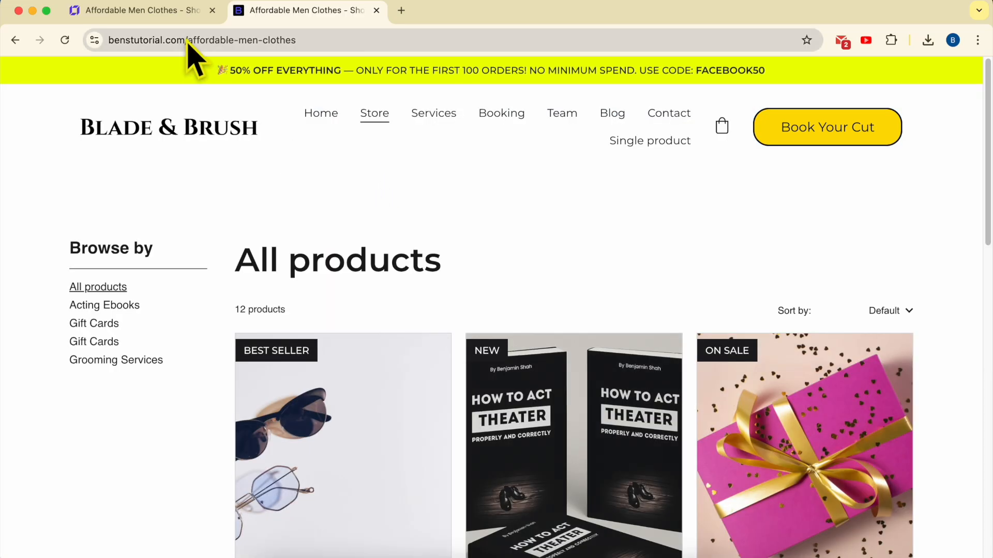
drag(187, 40, 346, 39)
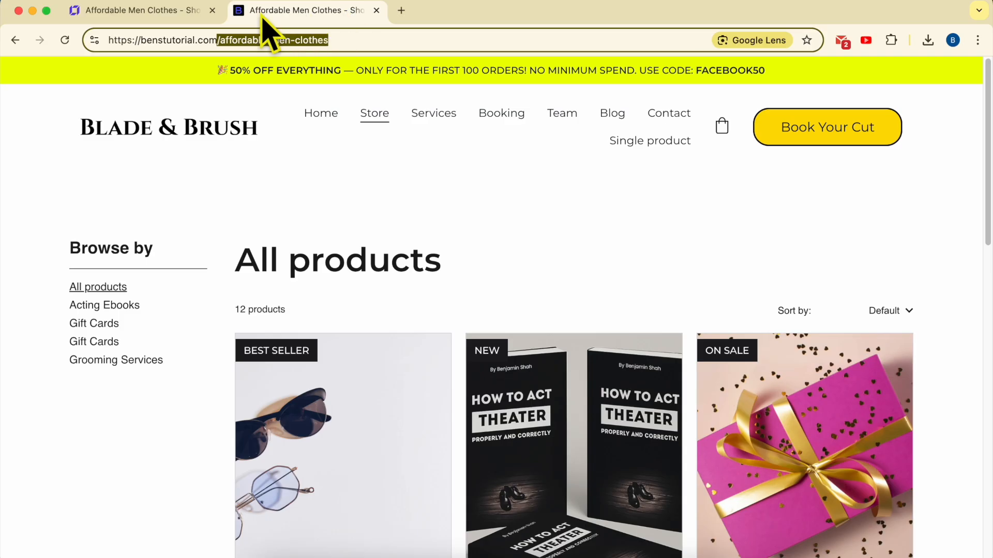
- Inspect the live Store page's HTML elements, search them for "description", and close the inspector
right_click(488, 187)
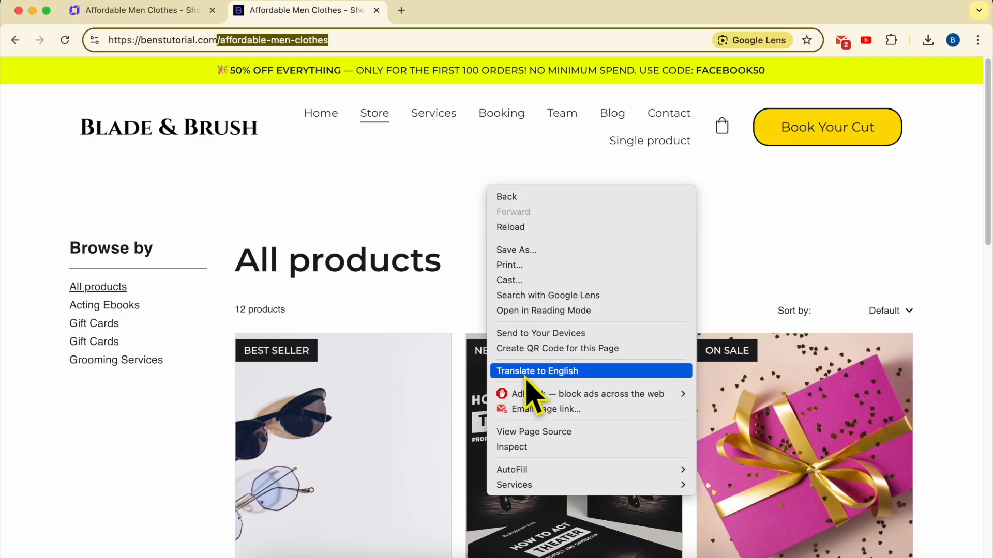
click(543, 448)
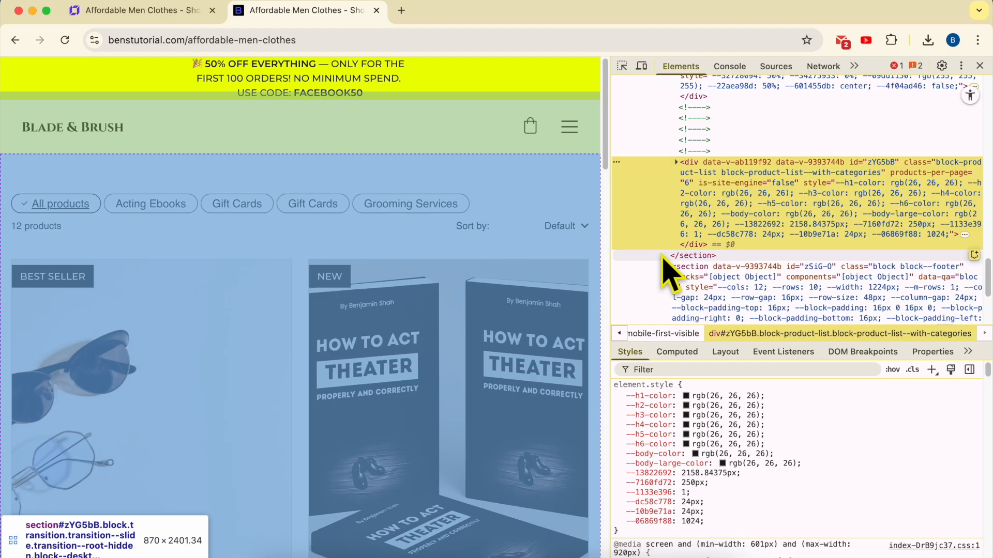
key(super+f)
text(descrip)
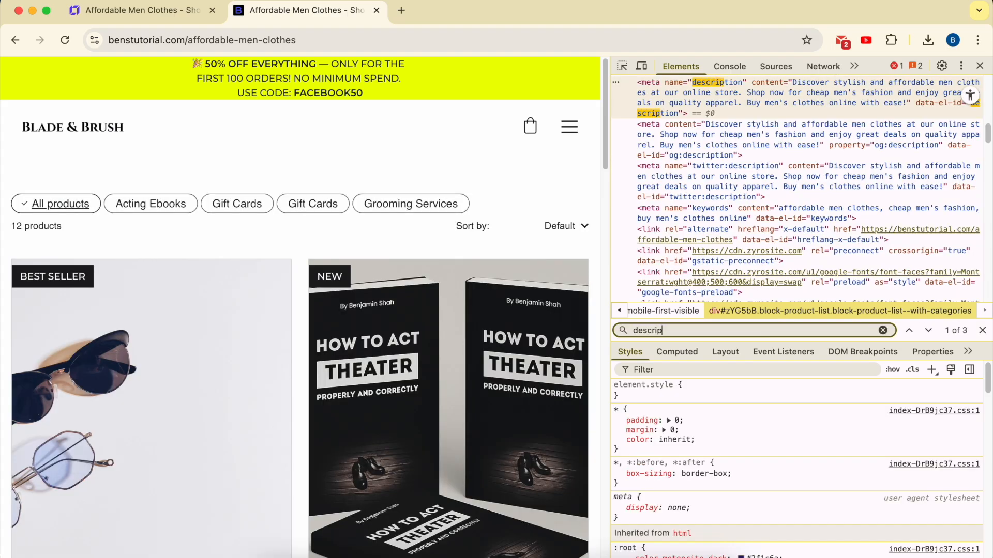
text(tion)
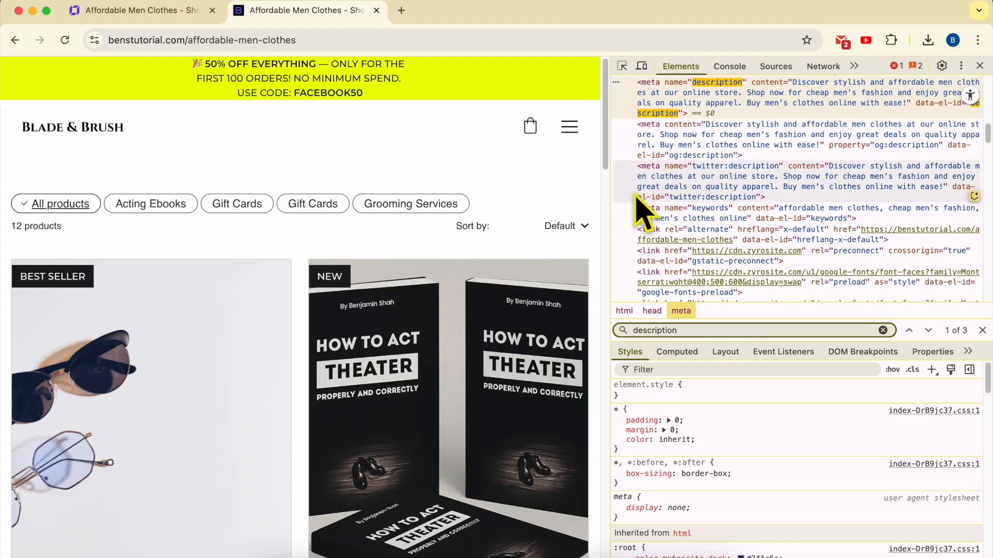
click(979, 66)
- View the live Store page's source, search it for "description", and examine the meta description's content
right_click(547, 210)
click(613, 459)
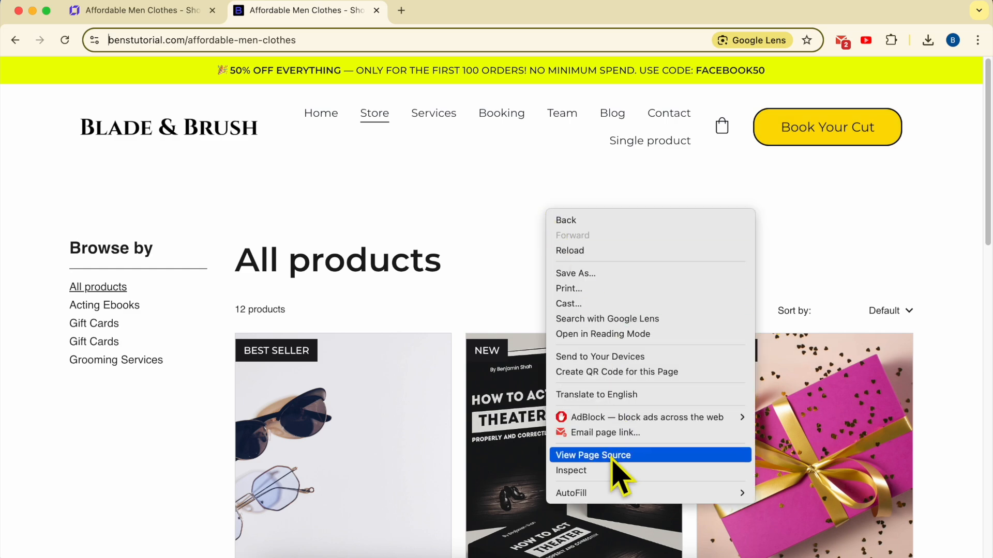
key(super+f)
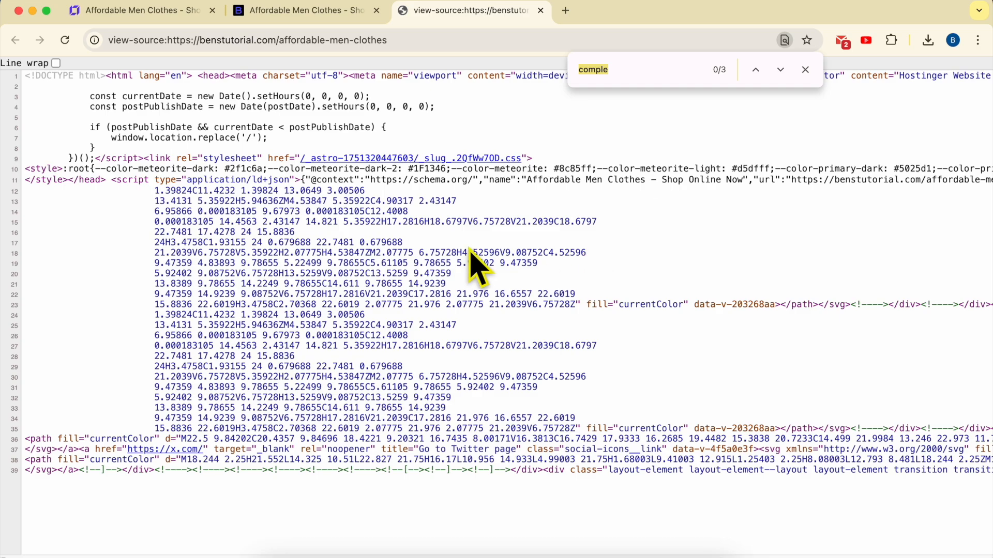
text(description)
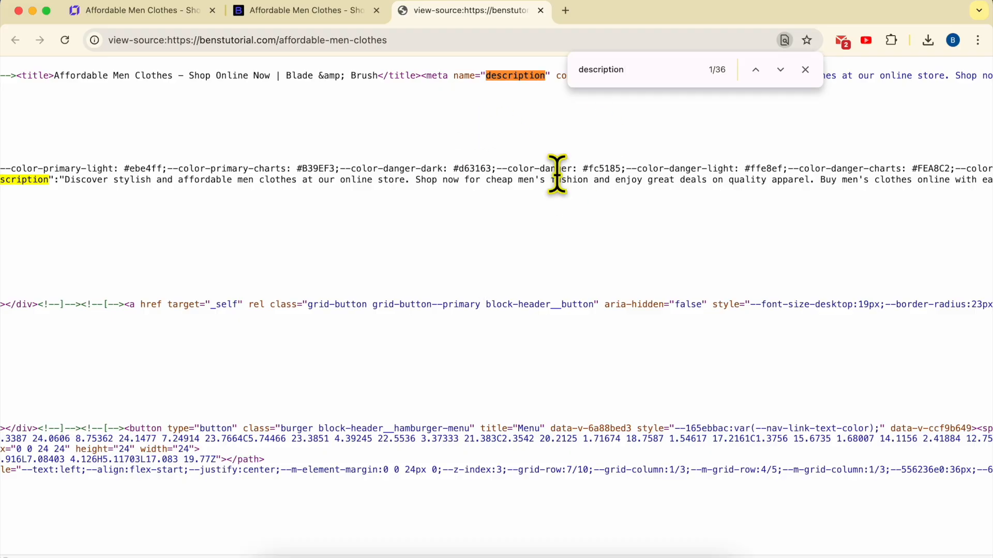
click(805, 69)
drag(604, 76, 990, 83)
drag(898, 88, 932, 75)
scroll(257, 135, left, 5)
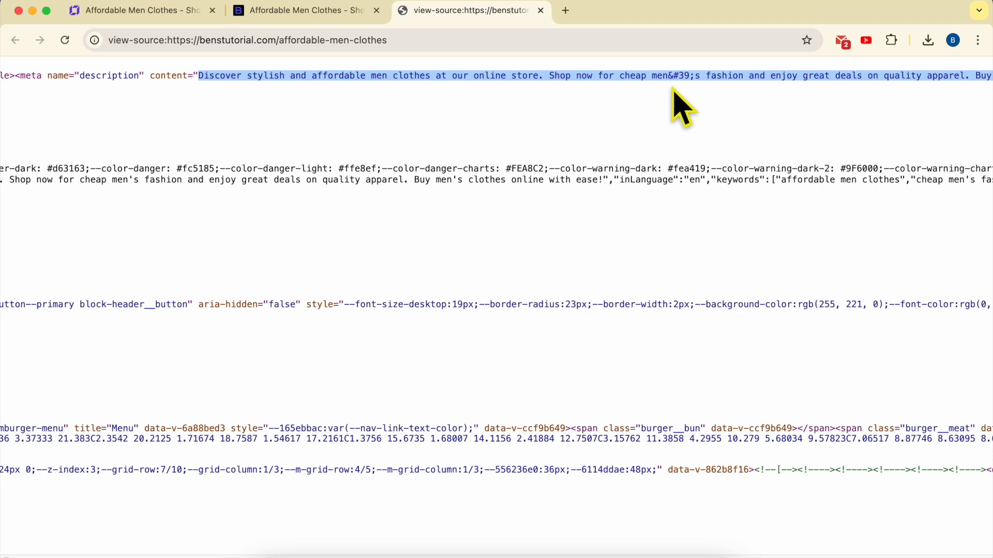
- Return to the website builder and reopen the Store page's SEO settings to examine the H1 heading instructions
click(316, 16)
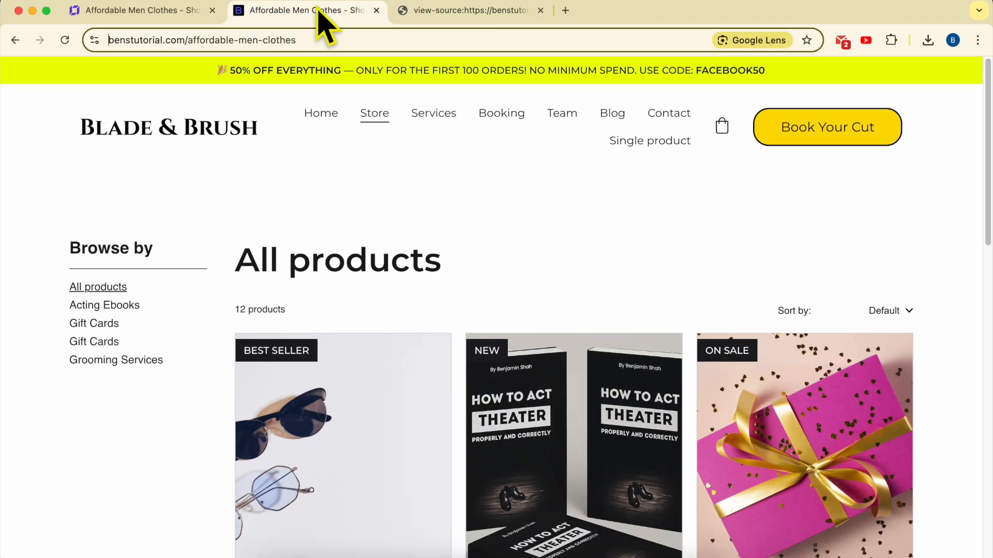
click(157, 14)
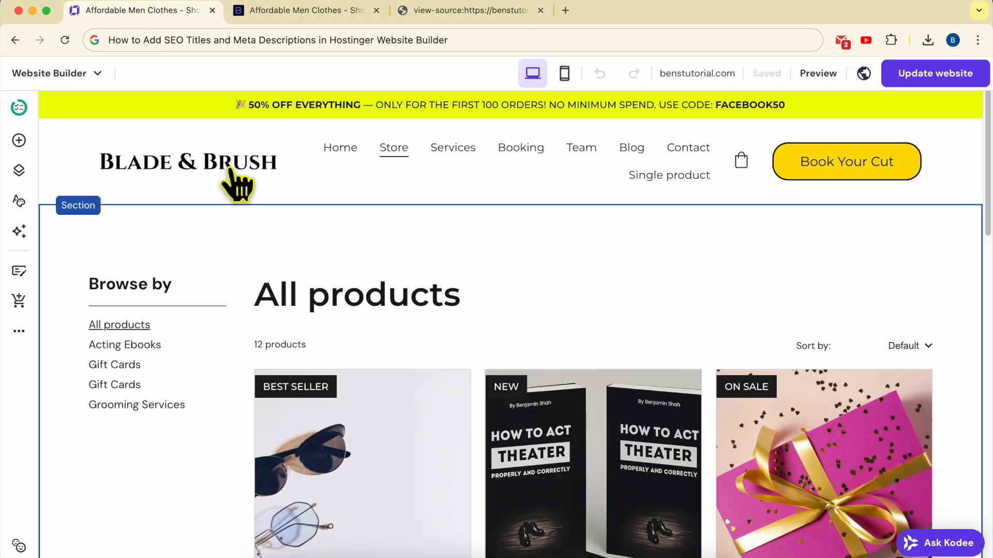
click(19, 171)
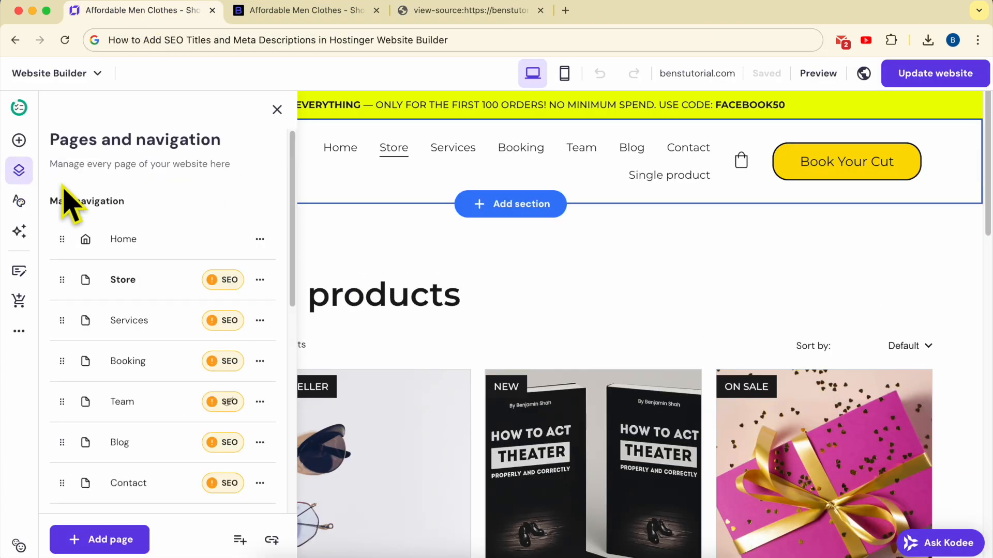
click(227, 282)
scroll(446, 323, down, 4)
scroll(445, 324, down, 5)
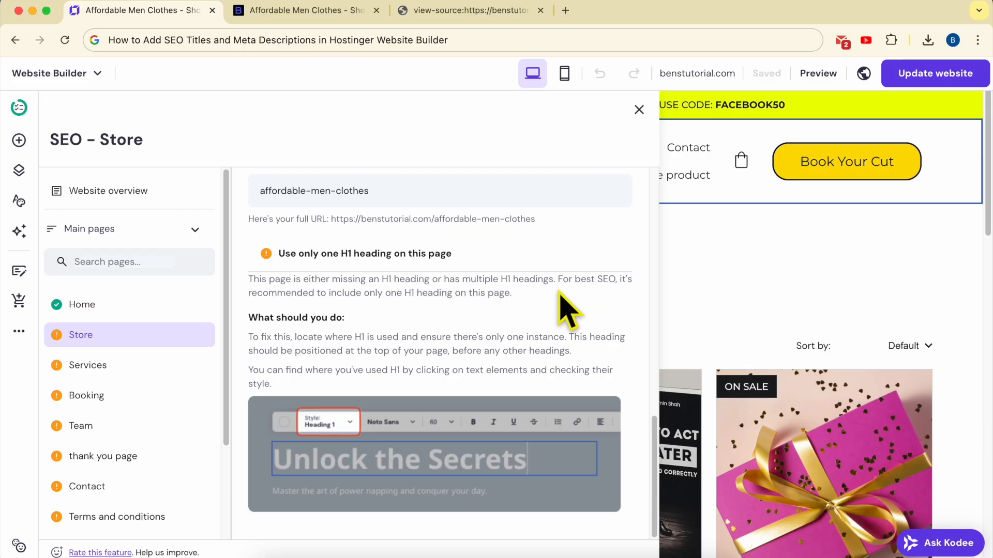
click(731, 284)
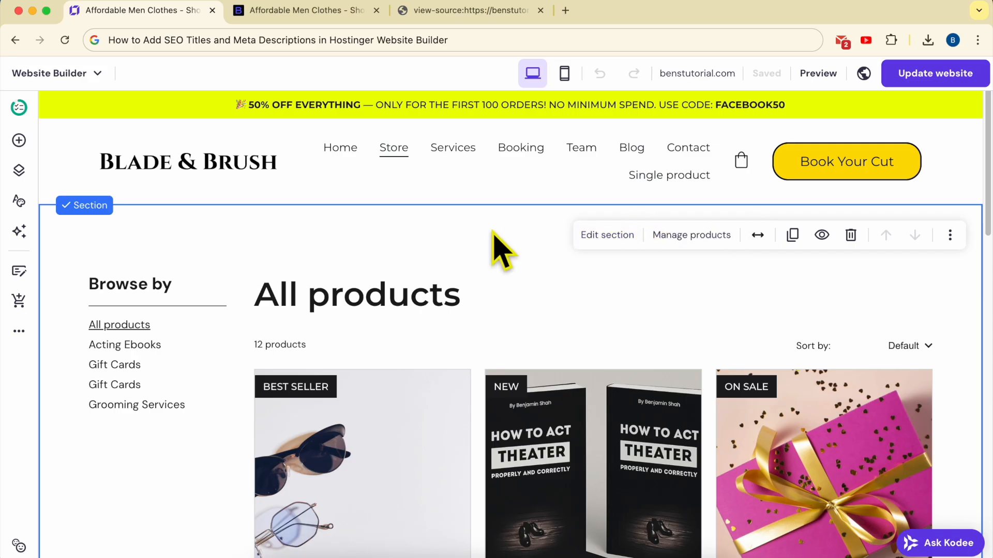
- Add a blank section of reduced height between the header and product list, and place a text element in it
mouse_move(417, 195)
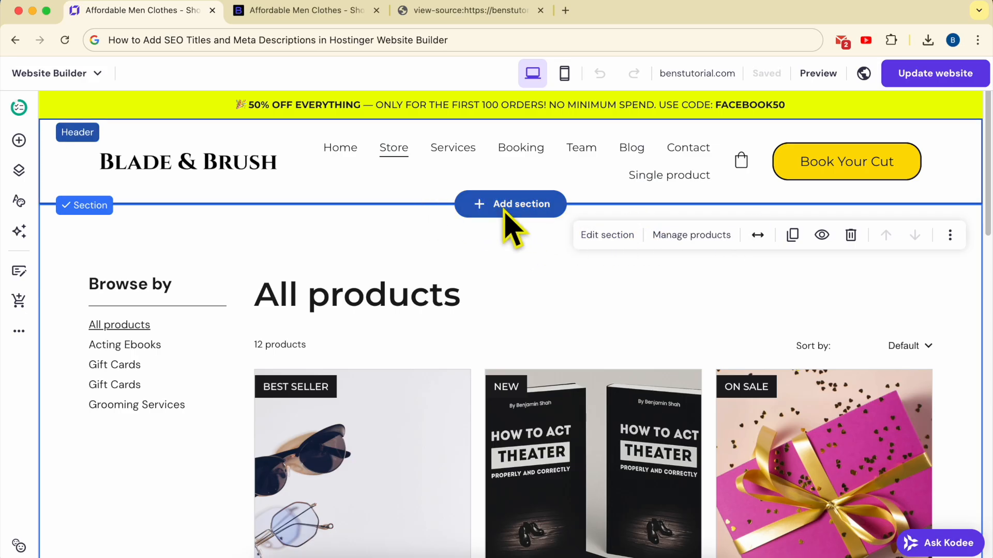
click(518, 204)
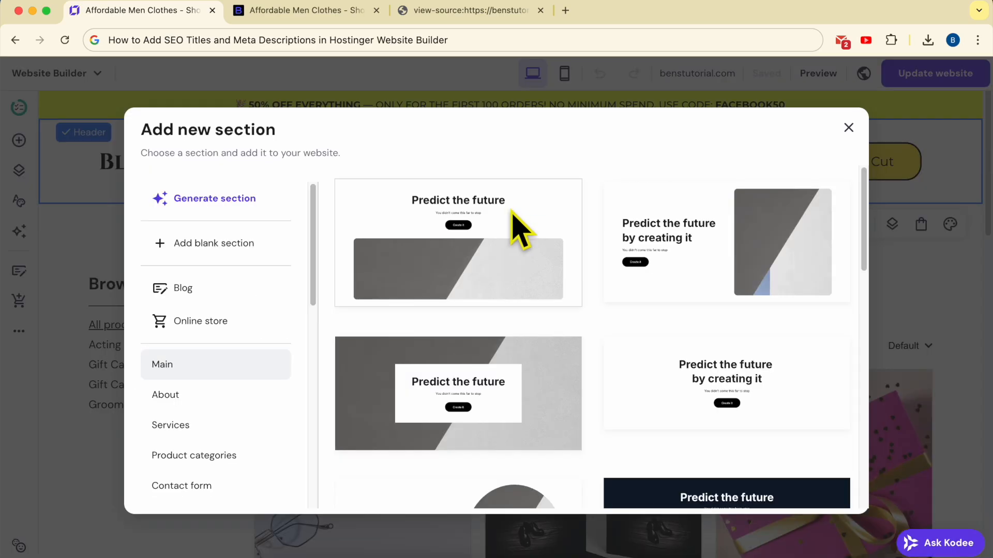
click(257, 259)
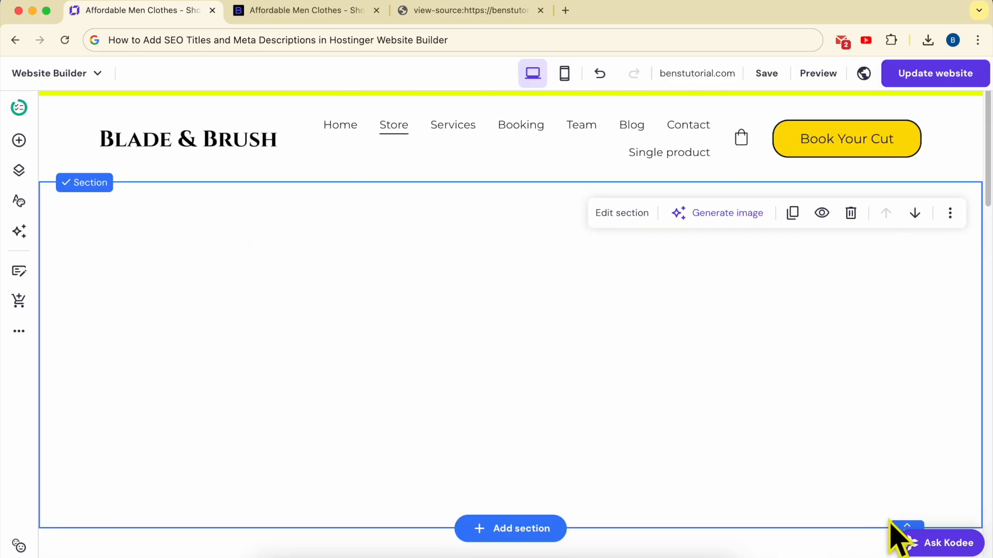
drag(906, 527, 898, 252)
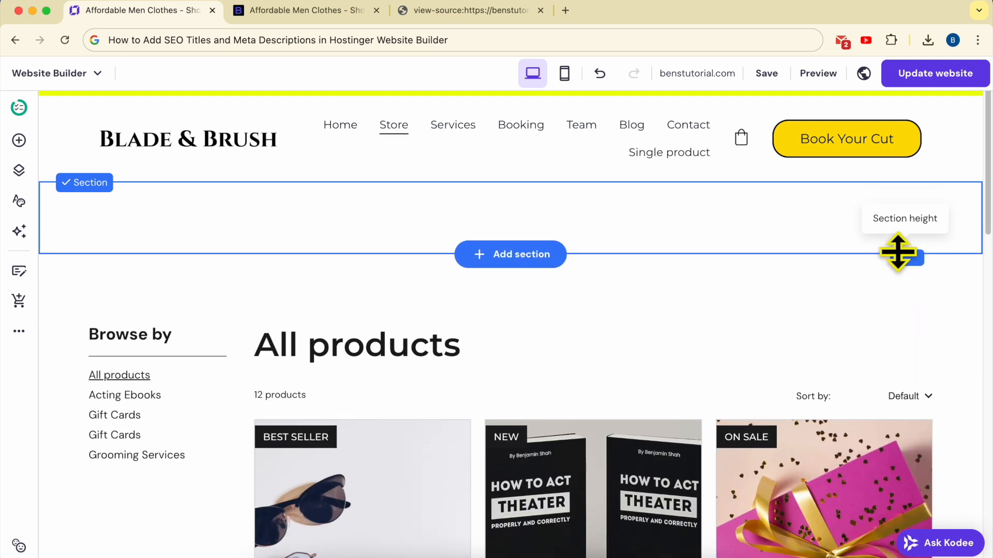
click(19, 140)
drag(80, 233, 432, 237)
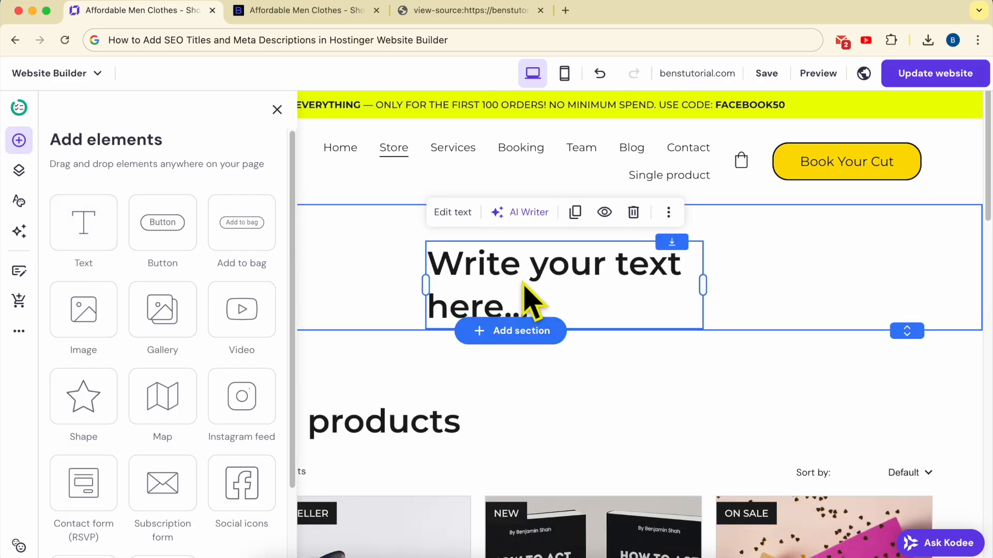
- Switch to ChatGPT by loading chatgpt.com in place of the page source
click(408, 12)
click(326, 40)
text(chatgpt.com)
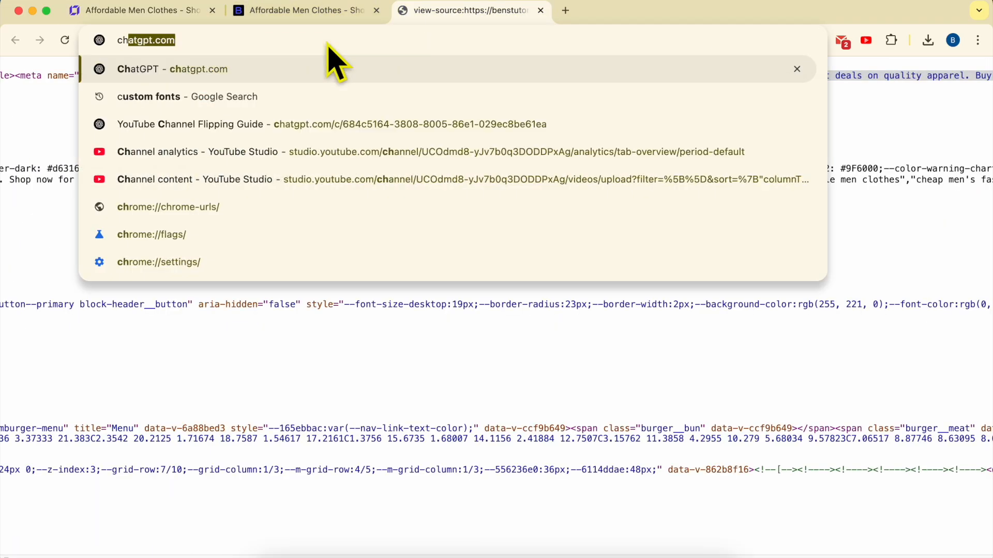
key(Return)
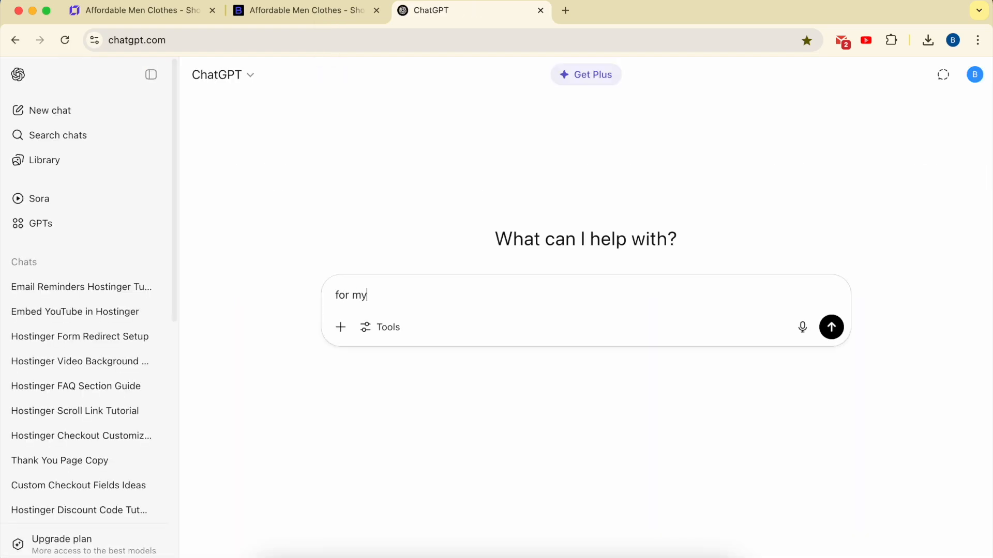
- Ask ChatGPT for an optimised small page intro for the online store's all products page, targeting the main keyword "affordable men clothes"
text(for my online store all products page, write me an optimised small page intro that is optimsed for)
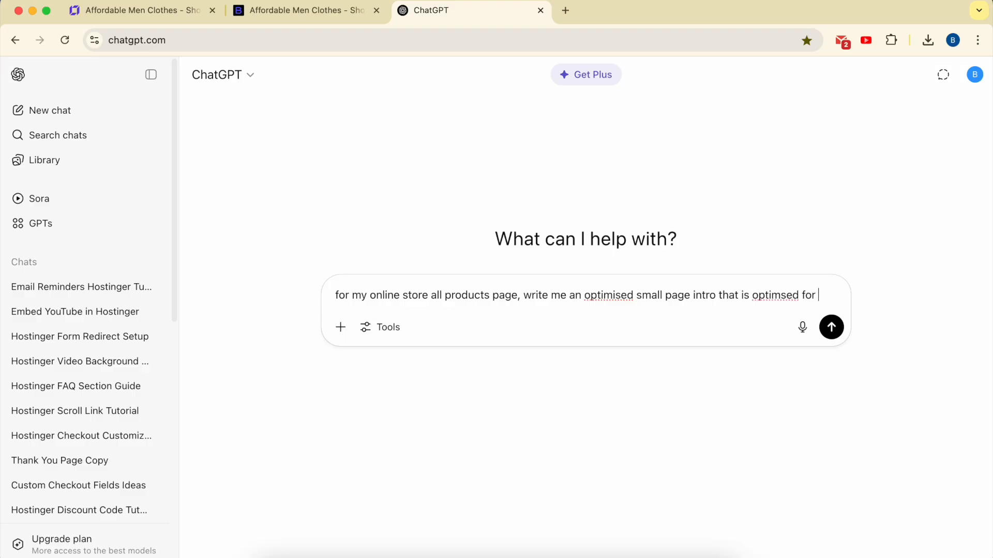
text(my main keyword  : affordable men cloth)
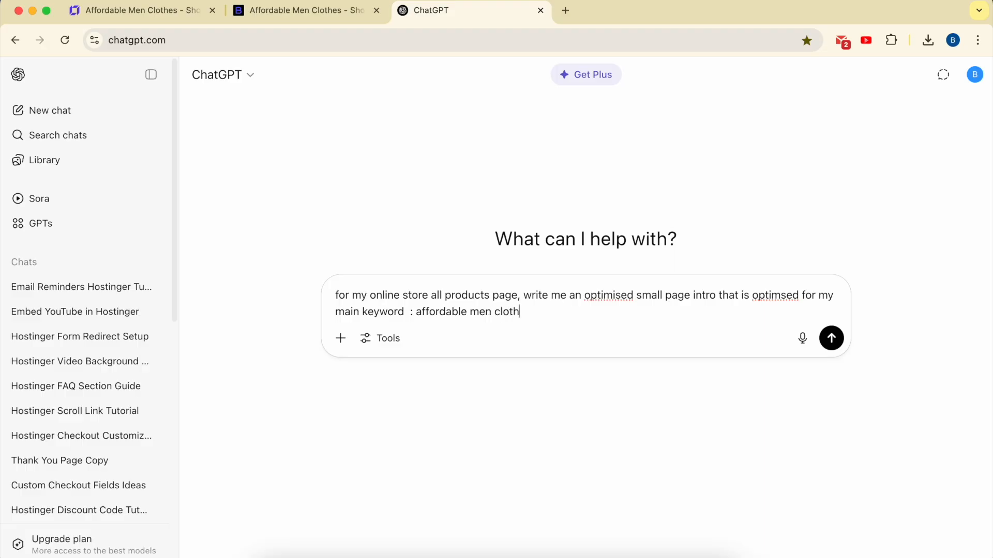
text(es)
key(Return)
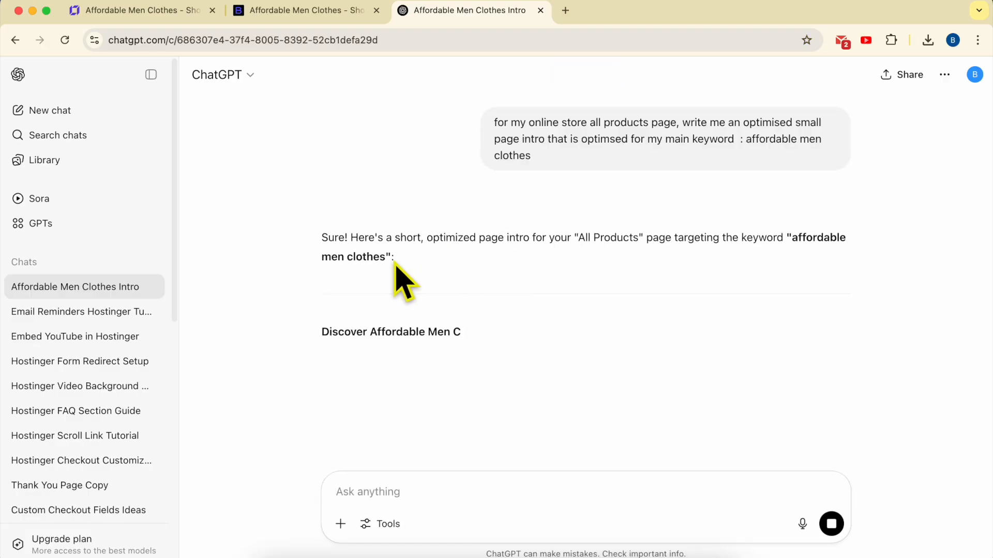
- Copy only the headline "Discover Affordable Men Clothes for Every Style & Budget" from ChatGPT's reply
drag(548, 316, 549, 339)
right_click(461, 315)
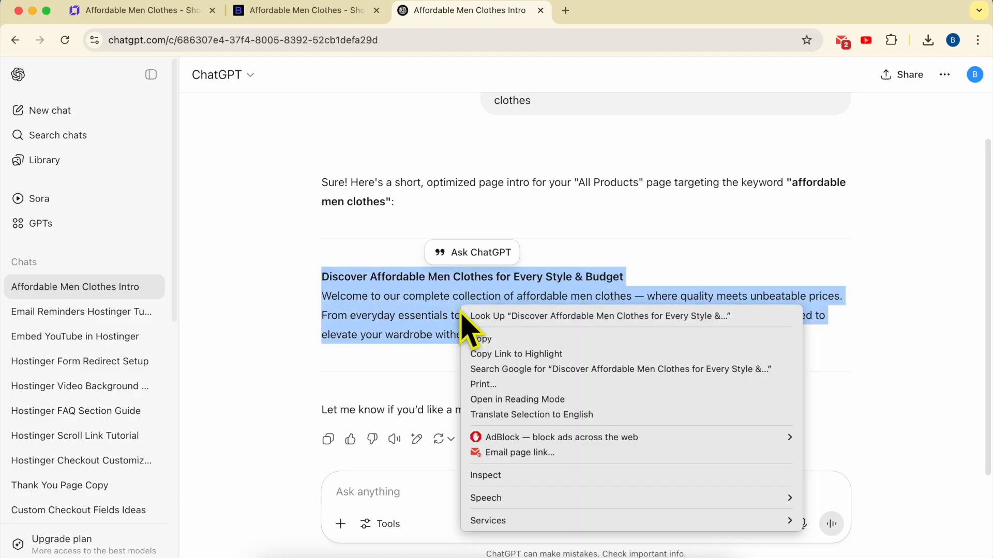
click(551, 296)
drag(624, 277, 345, 274)
right_click(327, 279)
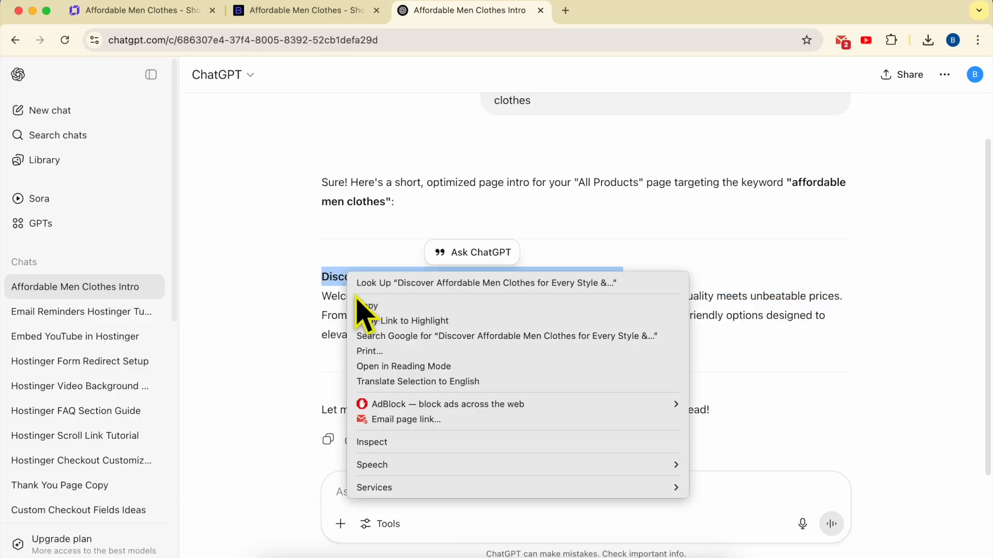
click(357, 304)
- Return to the website builder and replace the new text element's placeholder with the copied headline
click(150, 12)
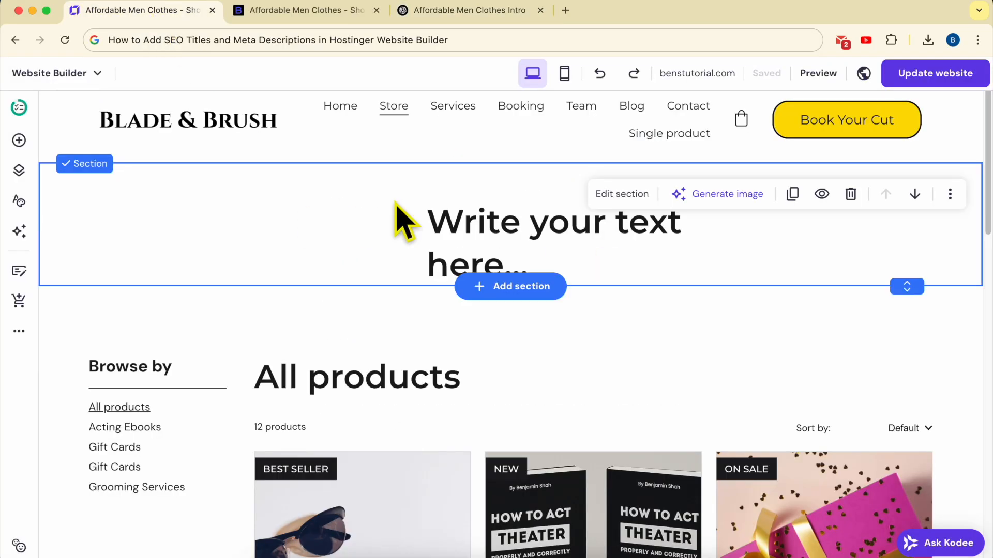
double_click(498, 224)
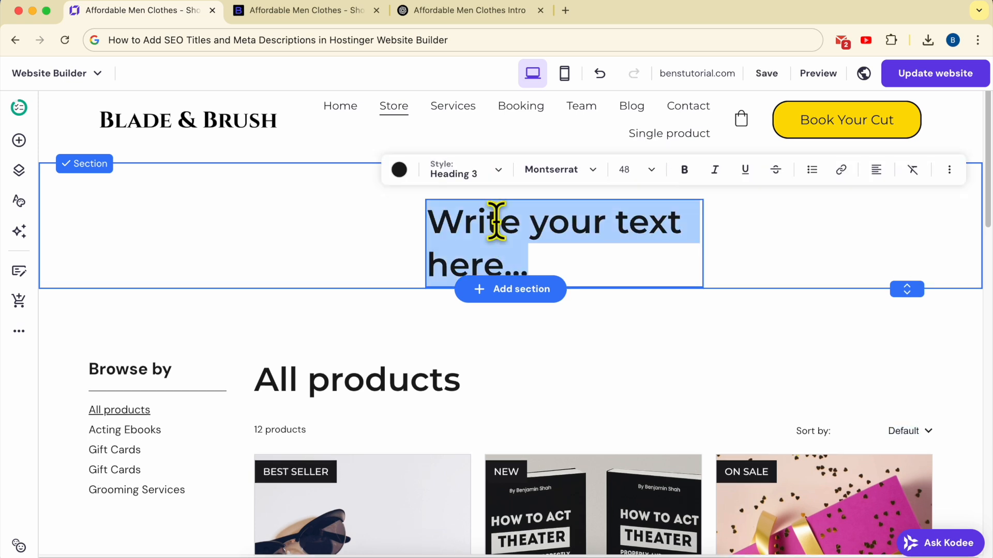
right_click(496, 222)
click(541, 279)
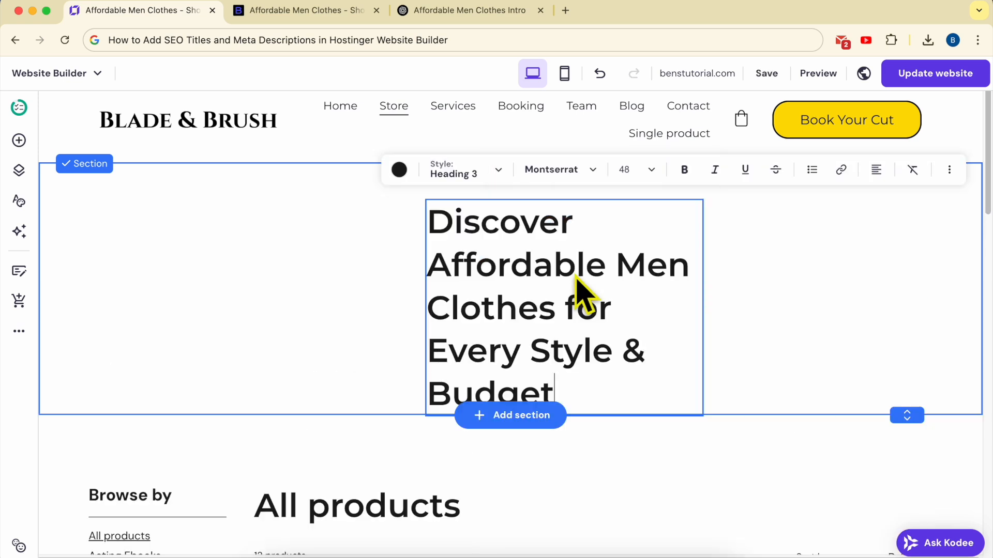
- Move and widen the headline's text box across most of the section and center-align its text
click(753, 306)
drag(631, 310, 362, 288)
drag(437, 284, 874, 224)
double_click(532, 215)
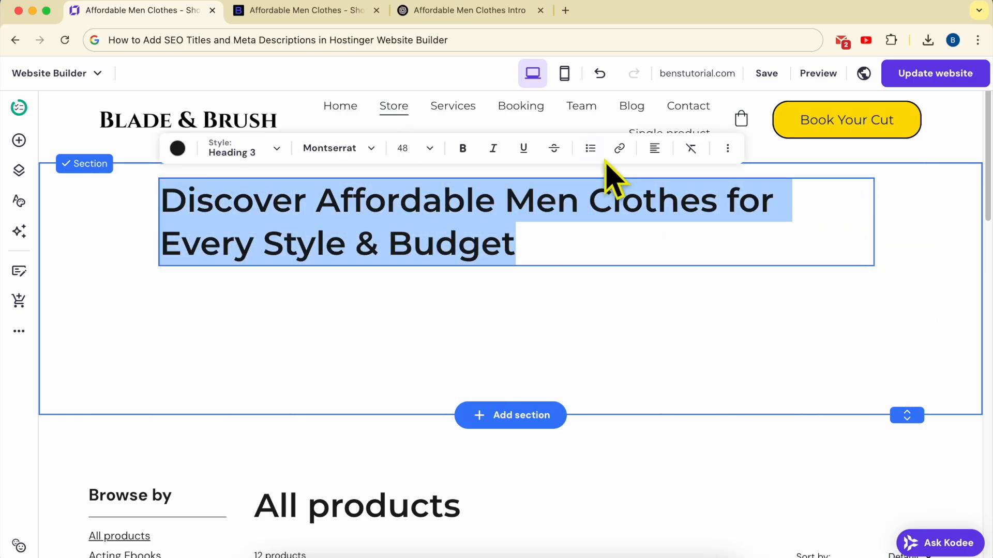
click(655, 148)
click(641, 181)
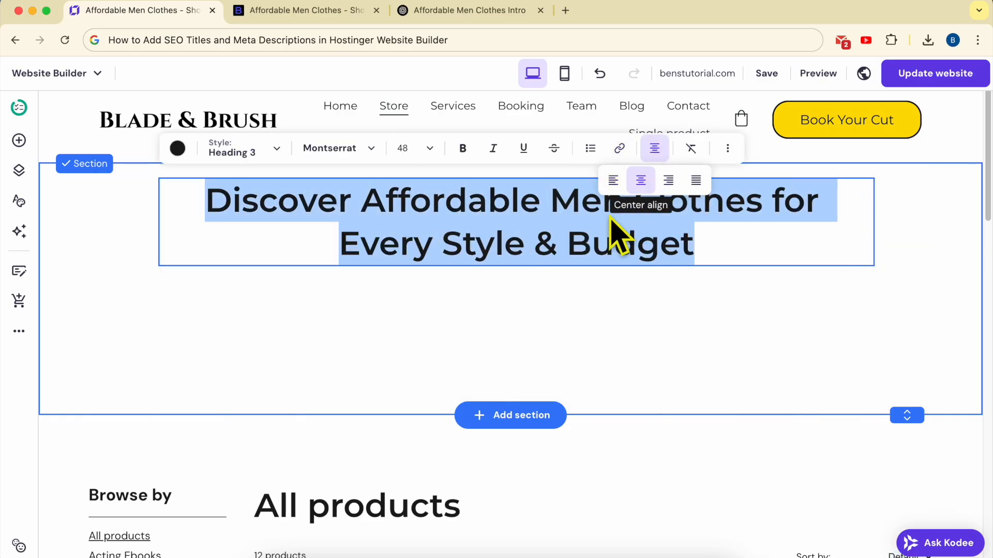
- Set the headline's text style to Heading 1 and shift its text box slightly to center it in the section
click(338, 145)
click(319, 148)
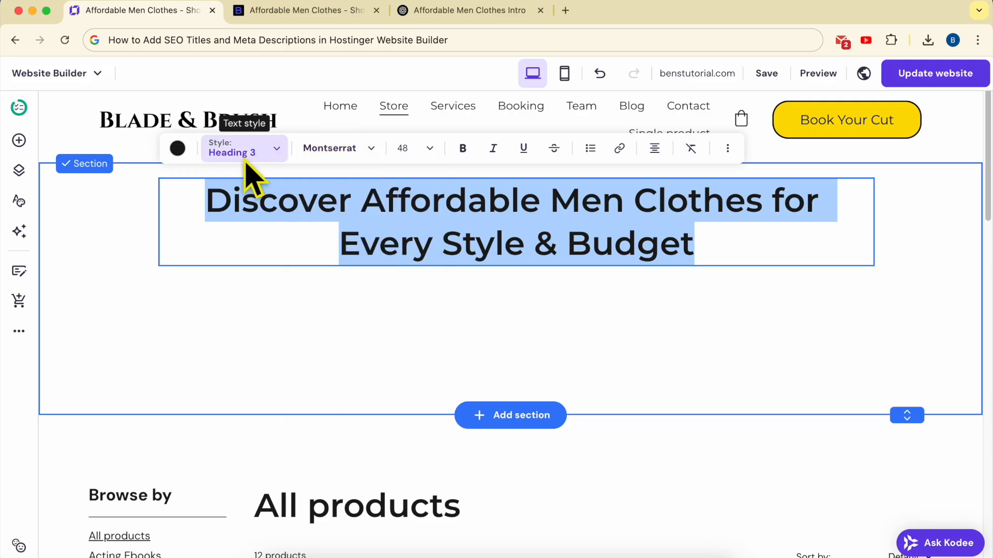
click(267, 155)
click(322, 201)
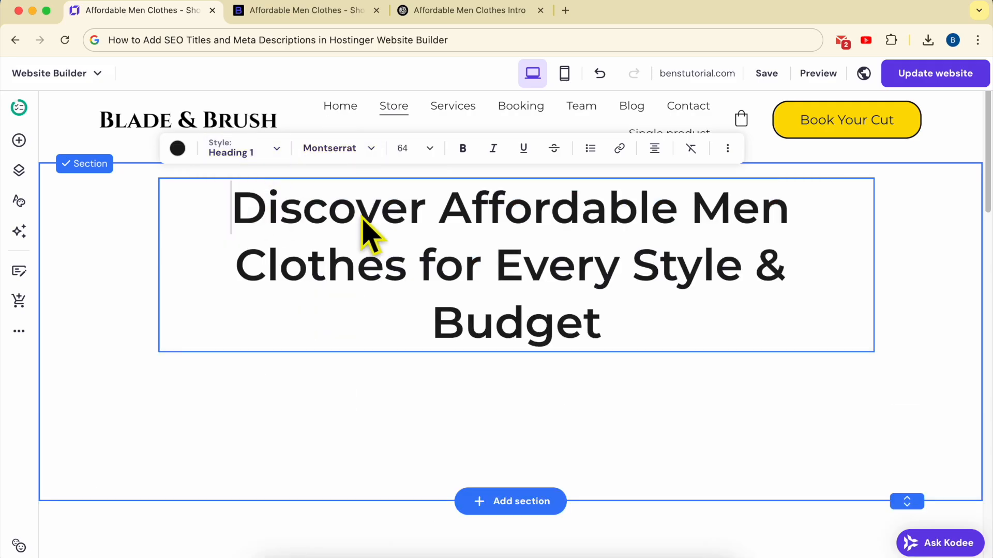
click(889, 233)
drag(550, 251, 532, 244)
click(739, 409)
- Switch back to ChatGPT and copy the intro paragraph that begins "Welcome to our complete collection"
click(481, 11)
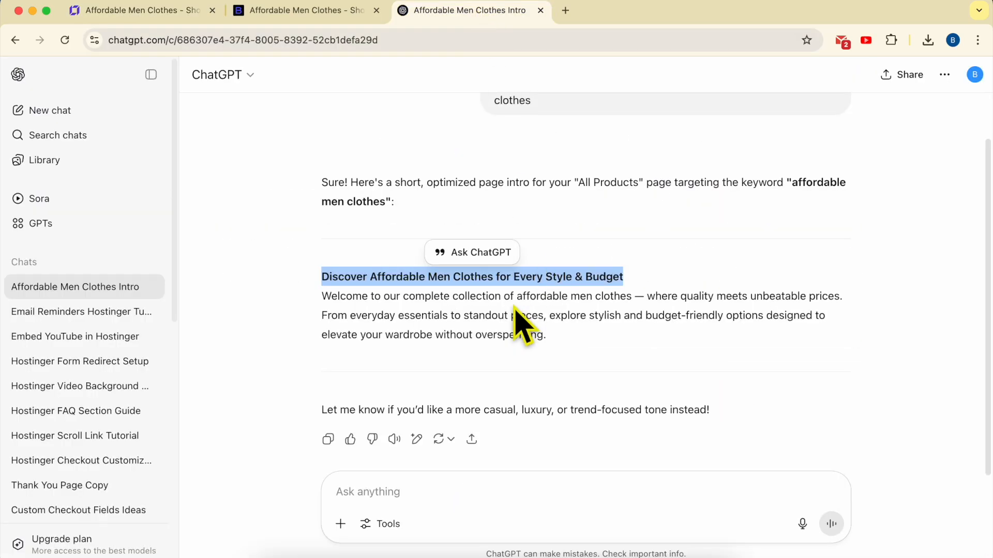
triple_click(517, 317)
right_click(524, 322)
click(530, 333)
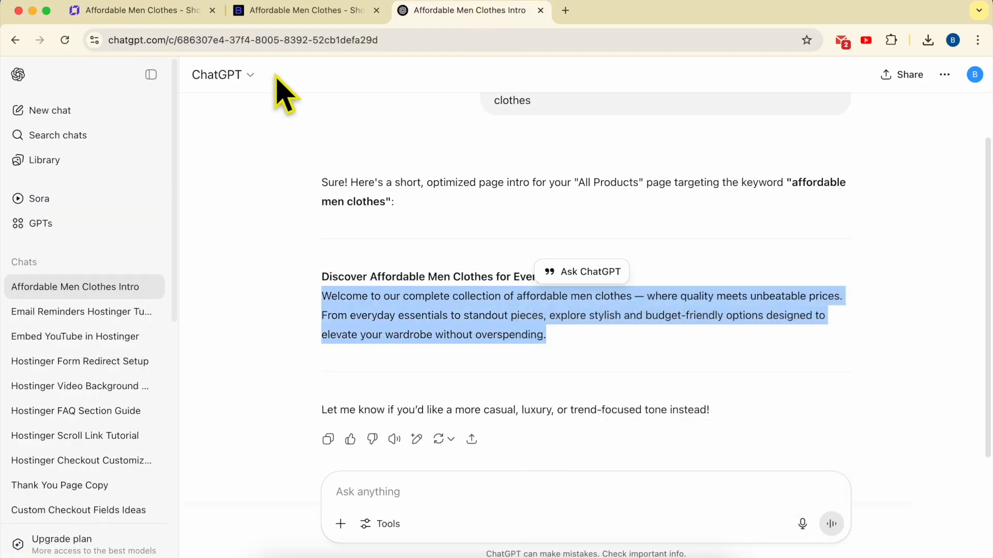
- Return to the website builder, add a text element beneath the headline, and replace its placeholder with the copied paragraph
click(170, 14)
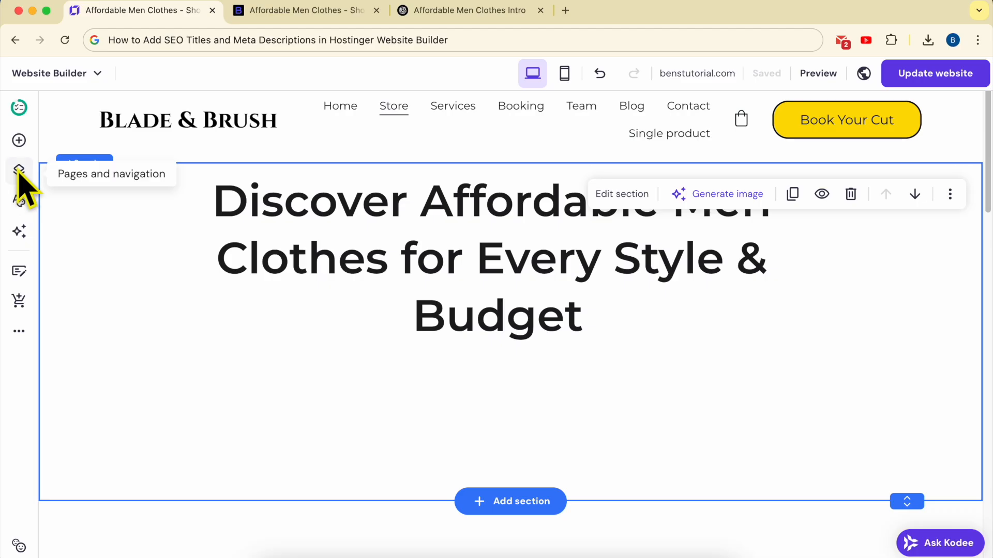
click(18, 140)
drag(102, 248, 532, 414)
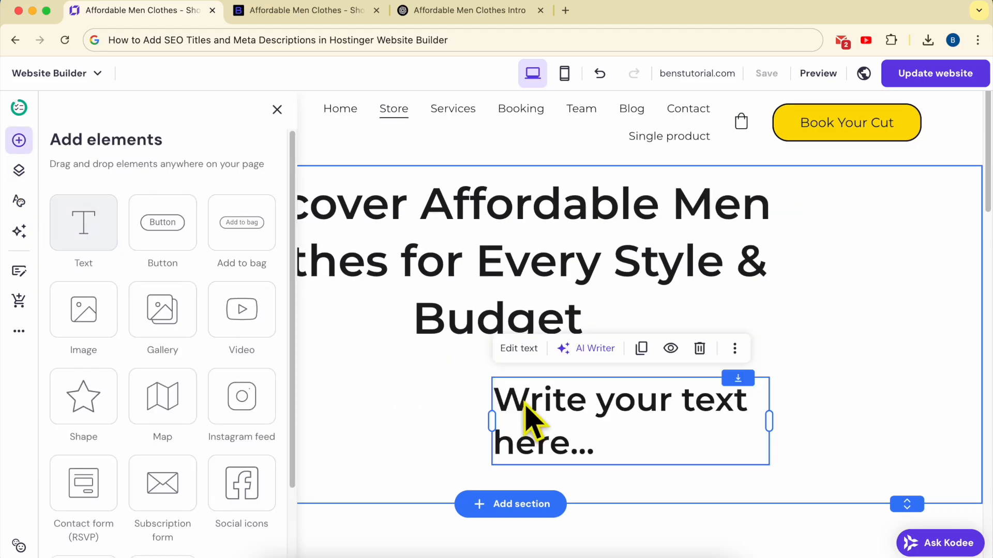
double_click(598, 450)
key(ctrl+v)
key(ctrl+a)
- Set the intro paragraph's font size to 16 and widen its text box toward the headline's width
click(644, 122)
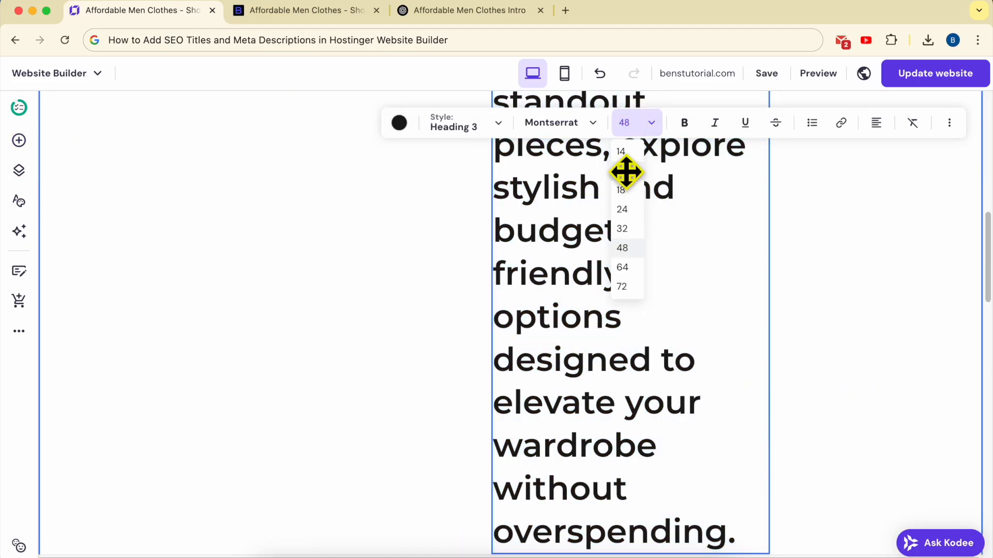
scroll(627, 171, down, 10)
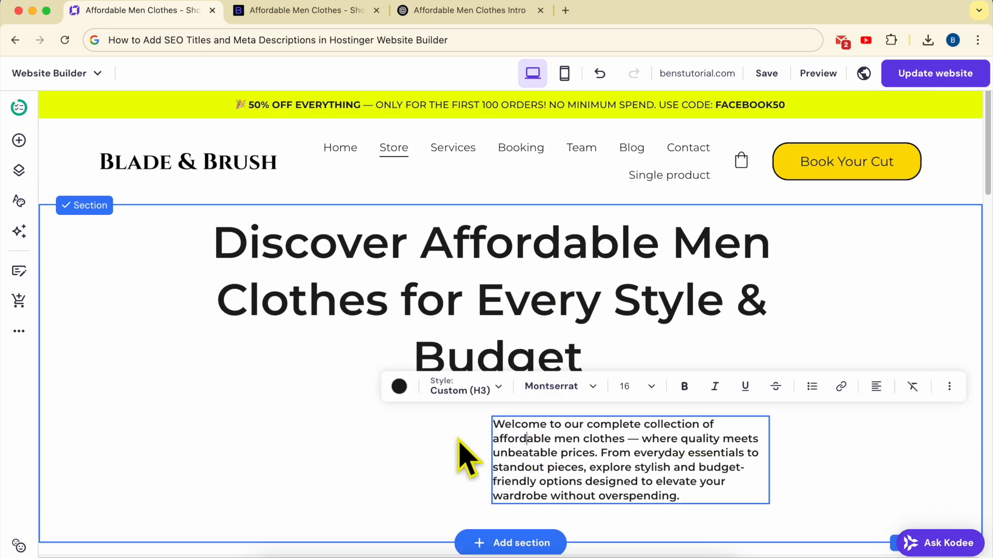
click(472, 443)
drag(494, 459, 251, 441)
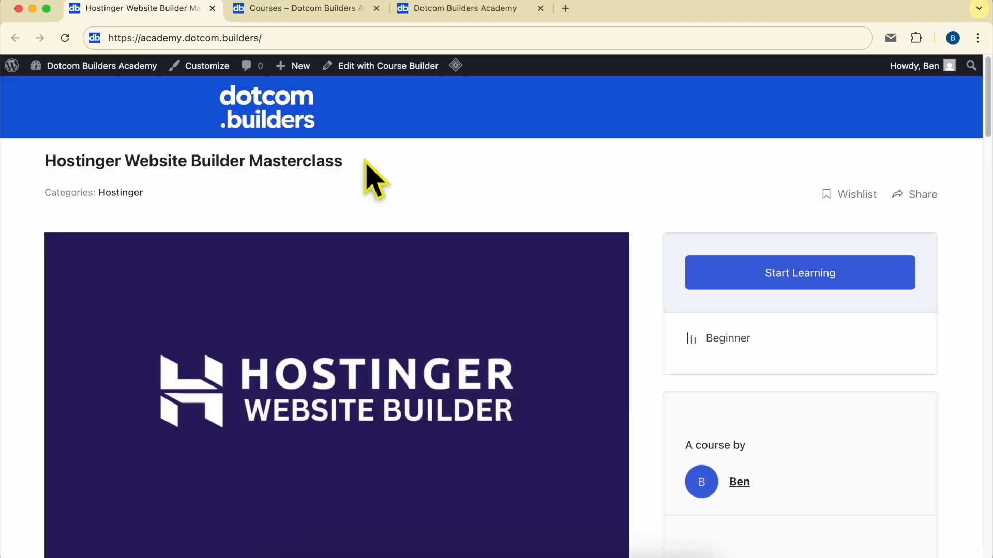
- Switch to the Dotcom Builders Academy site and look through the Hostinger Website Builder Masterclass's course content
scroll(365, 161, down, 10)
scroll(343, 181, down, 1)
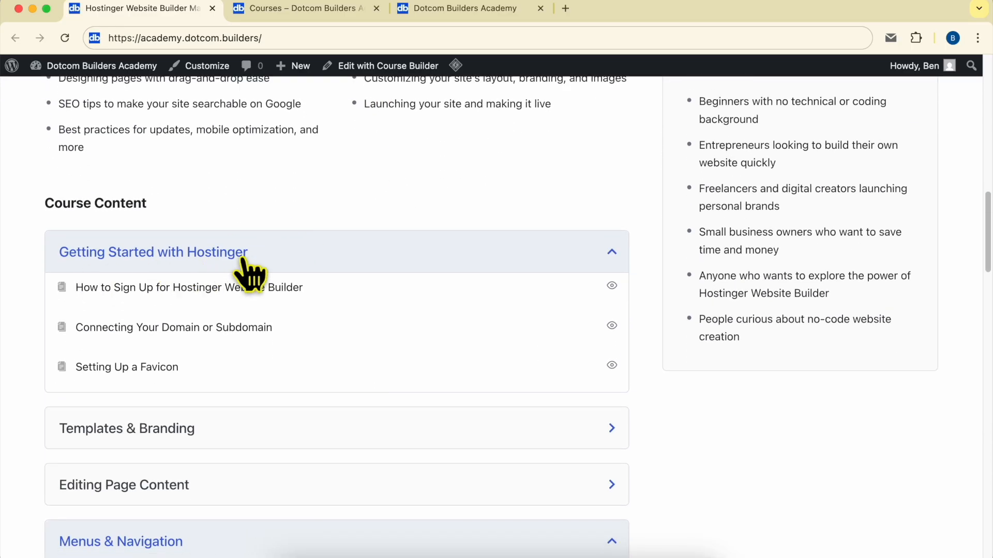
scroll(247, 269, down, 5)
scroll(129, 269, down, 2)
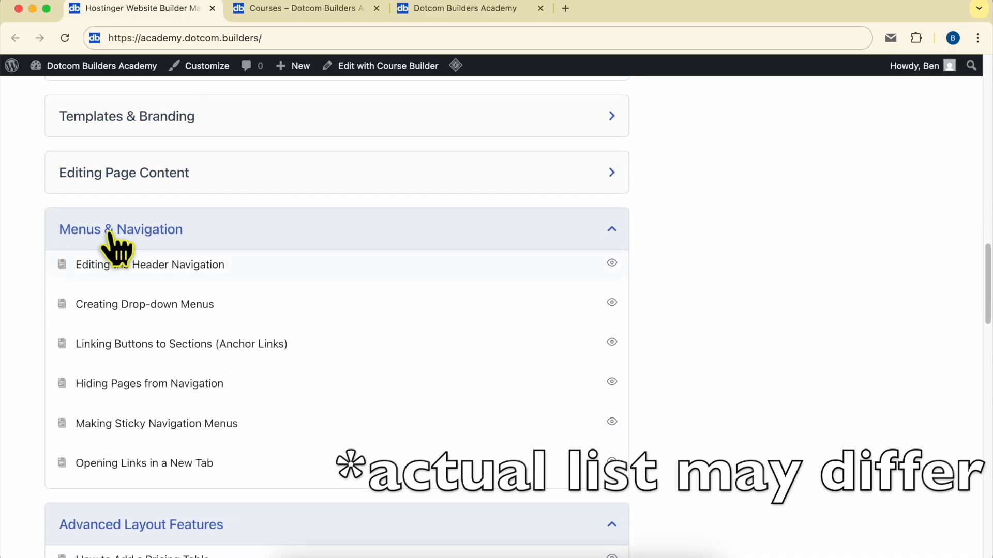
click(182, 189)
scroll(232, 341, down, 3)
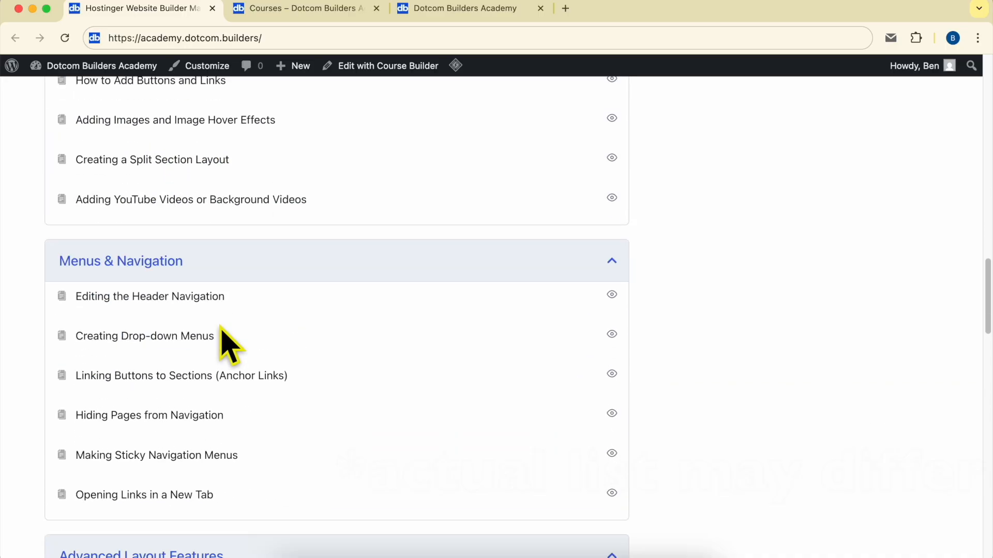
scroll(207, 233, down, 2)
scroll(227, 222, down, 7)
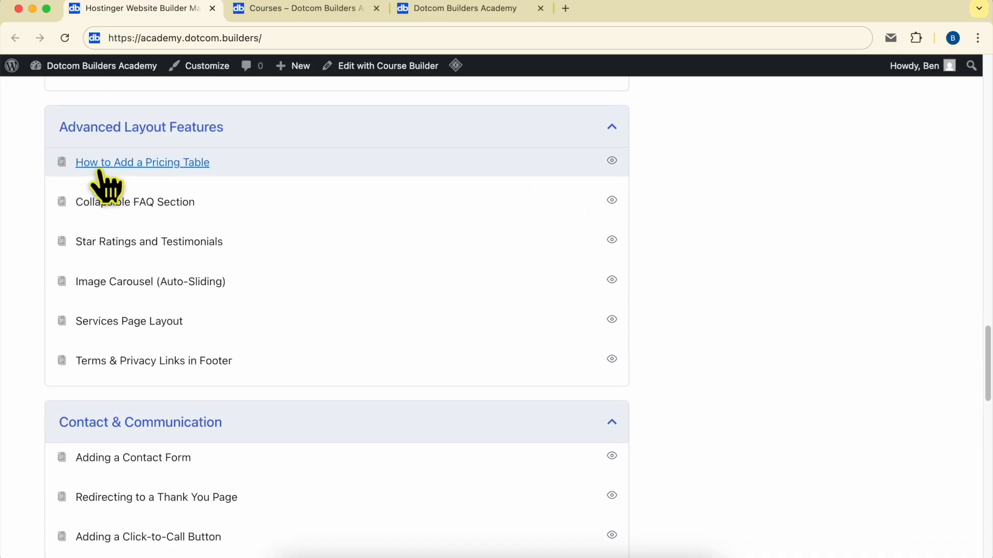
scroll(126, 273, down, 6)
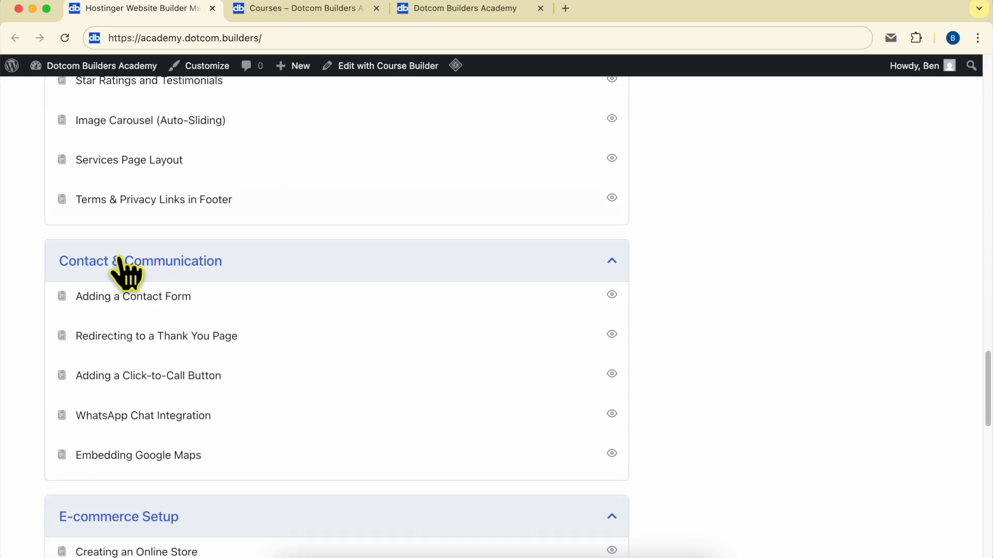
scroll(266, 266, down, 7)
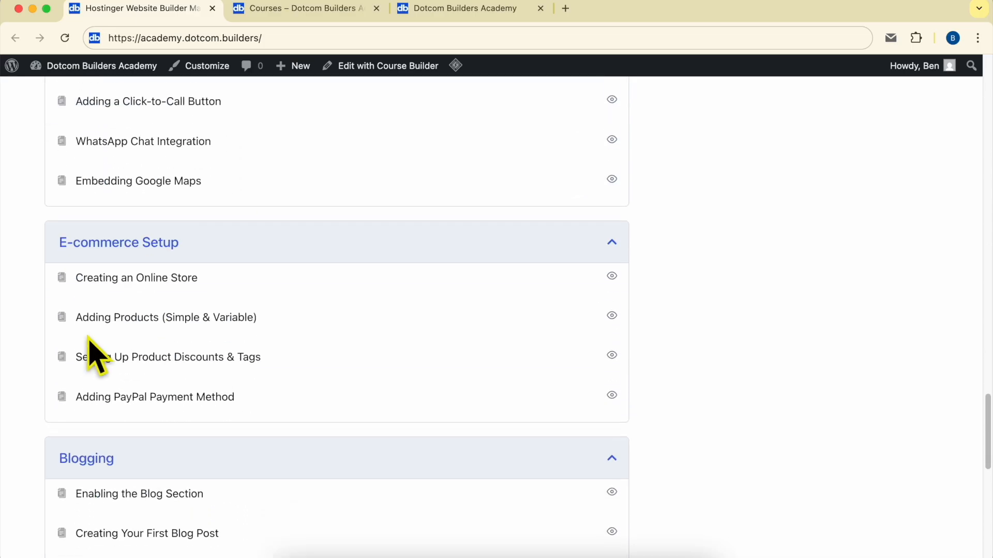
scroll(70, 292, down, 7)
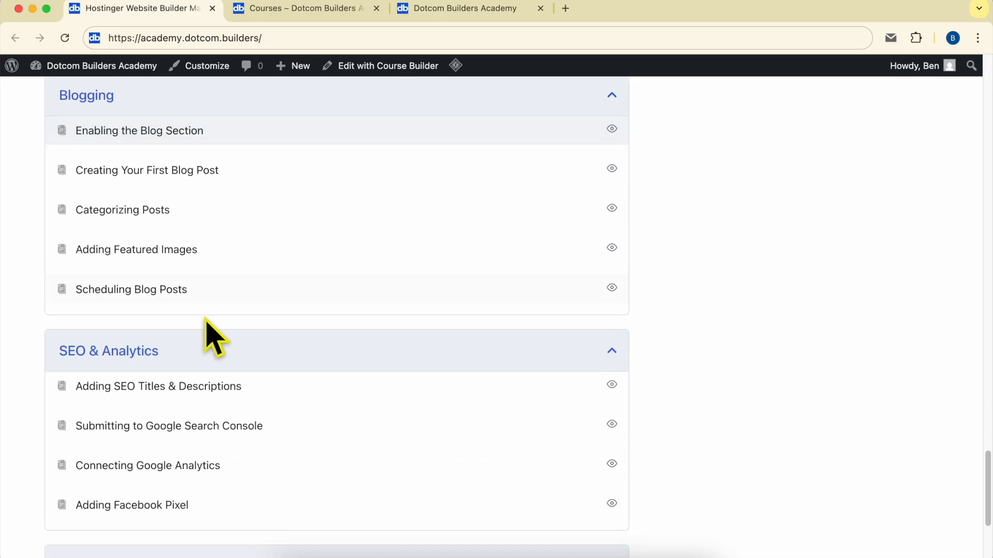
scroll(226, 258, down, 2)
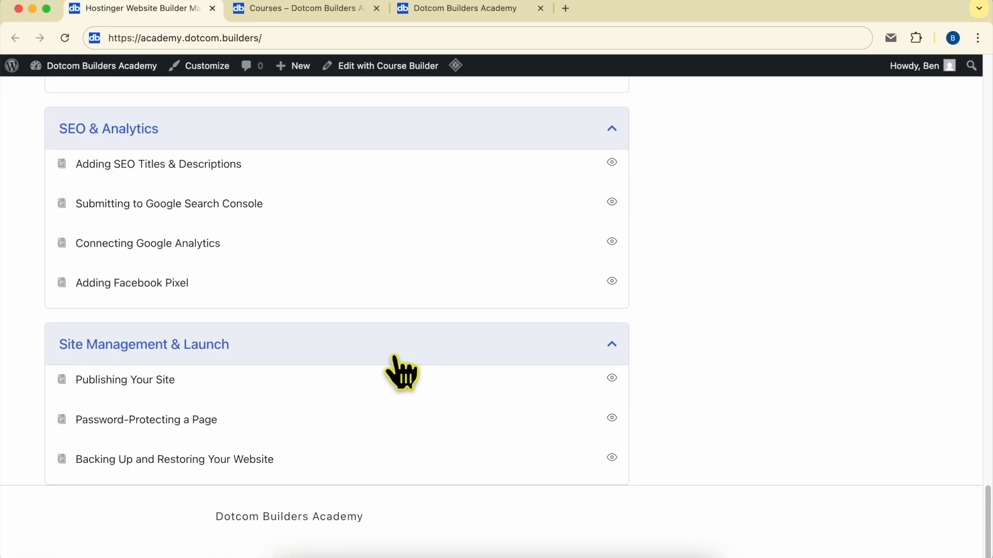
scroll(398, 373, up, 20)
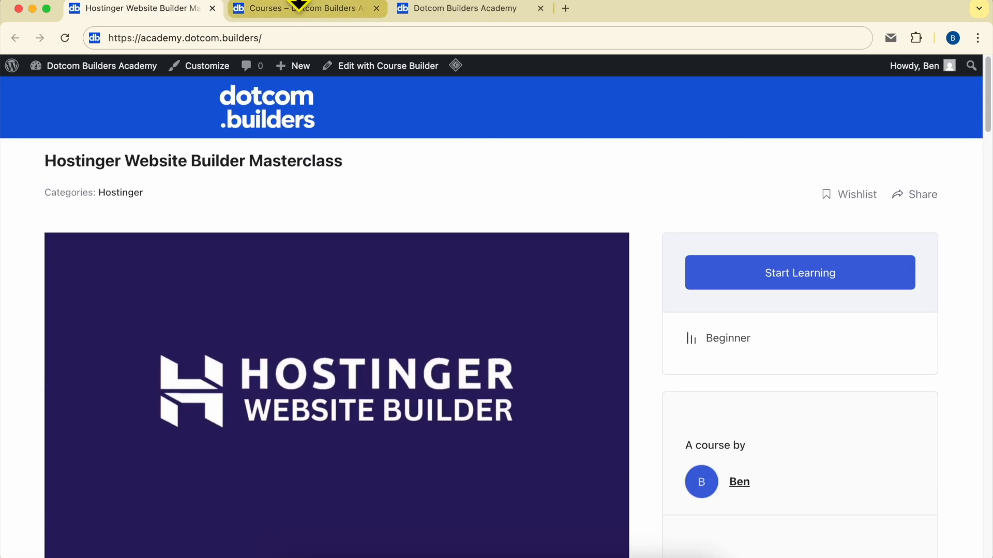
- View the academy's list of courses and its join page, including the page's web address
click(298, 5)
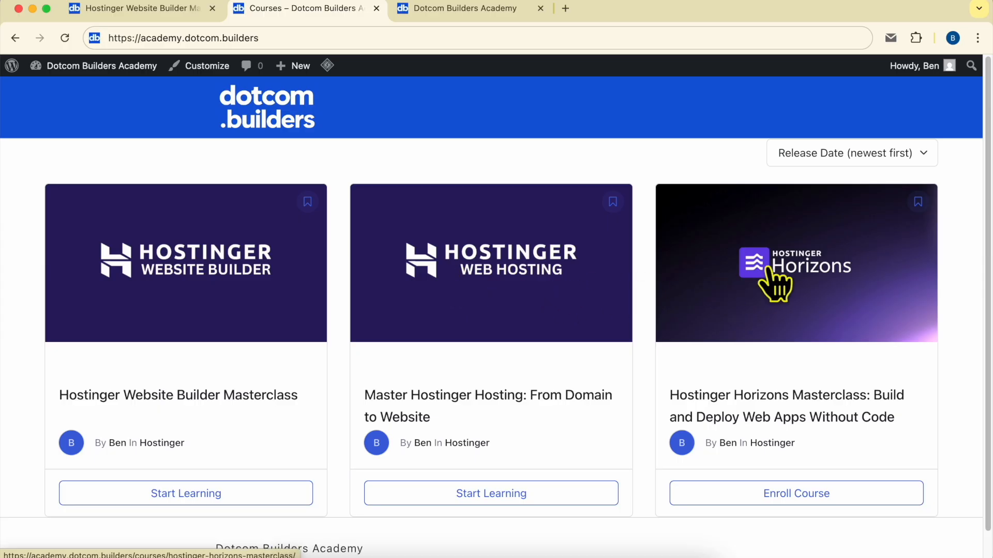
click(452, 8)
drag(126, 38, 383, 31)
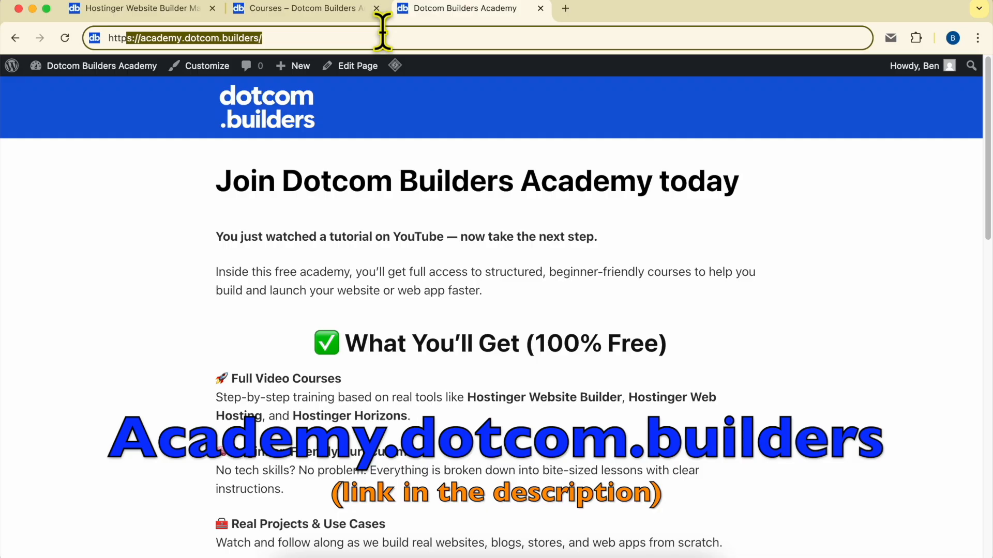
scroll(580, 266, down, 15)
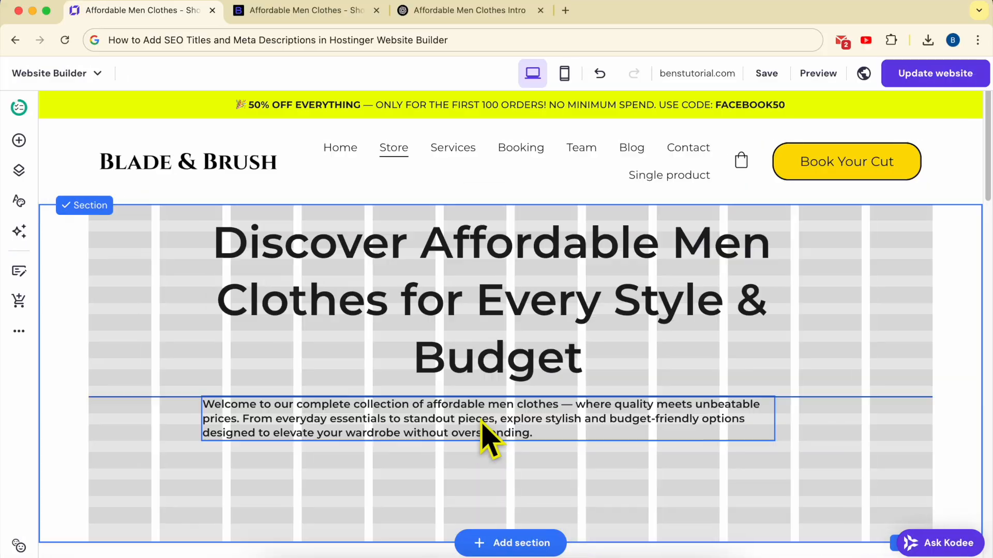
- Back in the website builder, place the intro paragraph directly beneath the headline and set the headline's font size to 32
drag(483, 430, 483, 399)
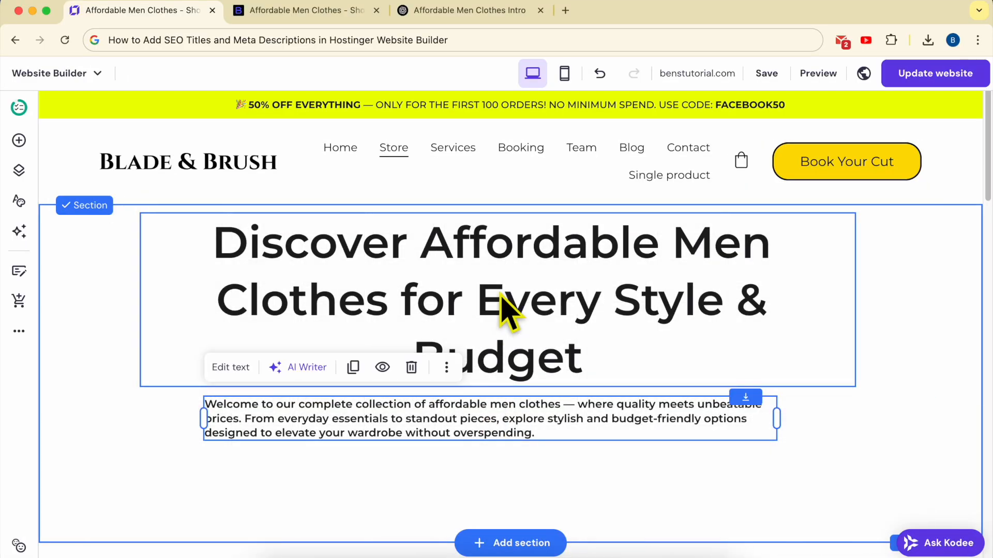
click(499, 289)
double_click(482, 293)
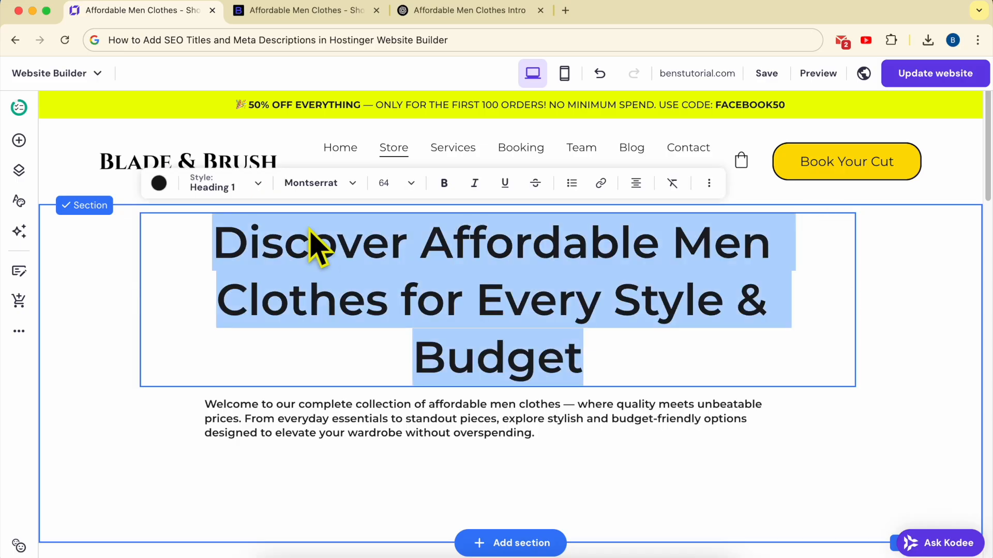
click(411, 183)
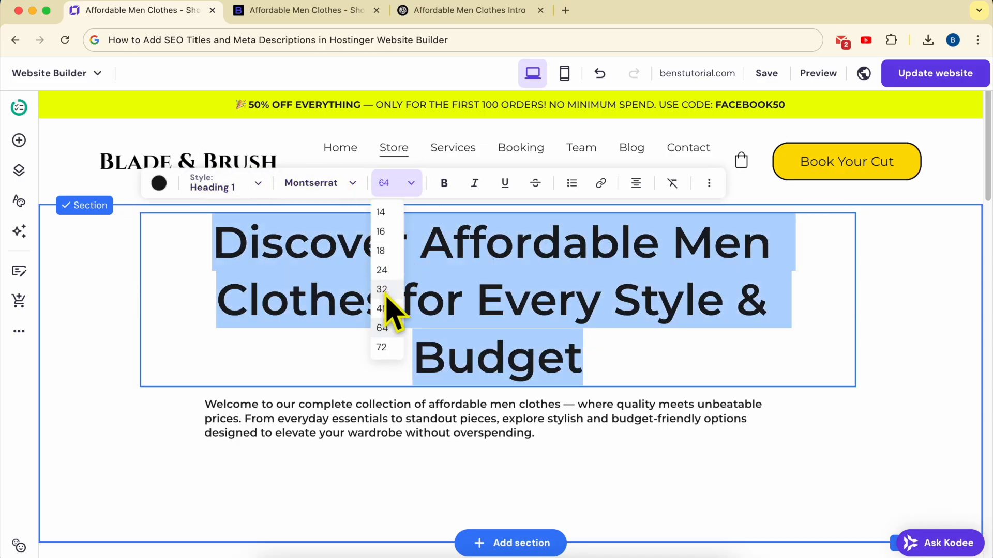
click(383, 289)
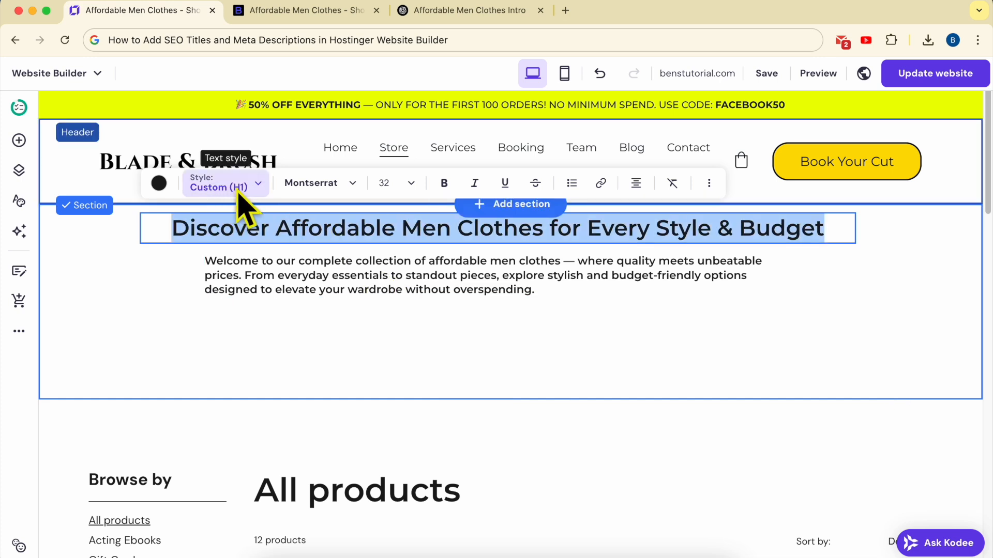
- Remove the bold from the intro paragraph and shorten its section so it ends just beneath the text
click(492, 304)
double_click(566, 271)
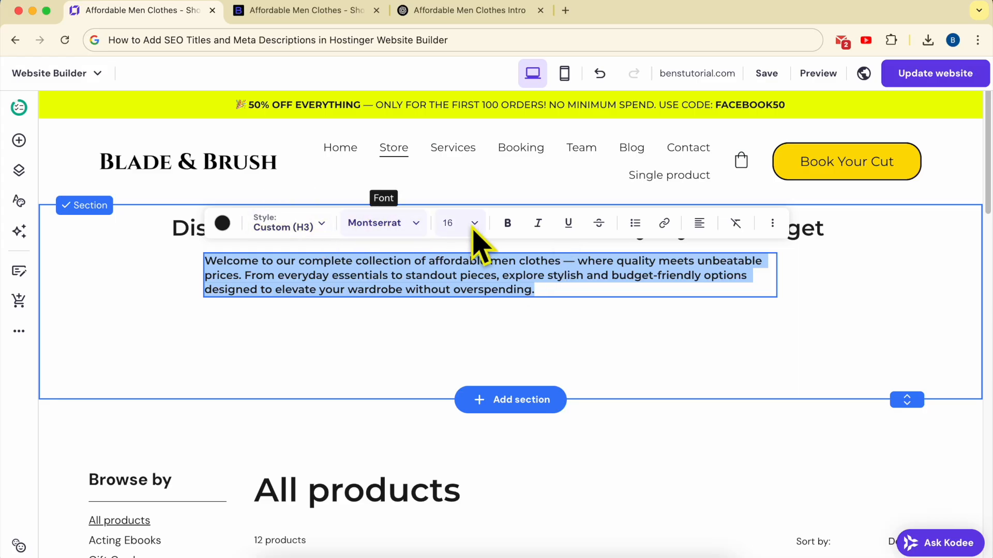
click(507, 223)
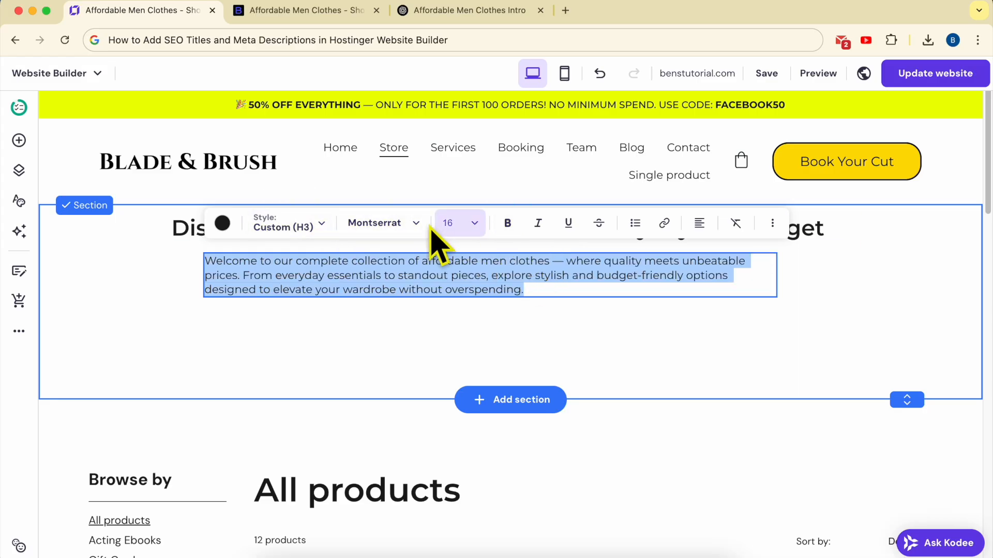
key(Escape)
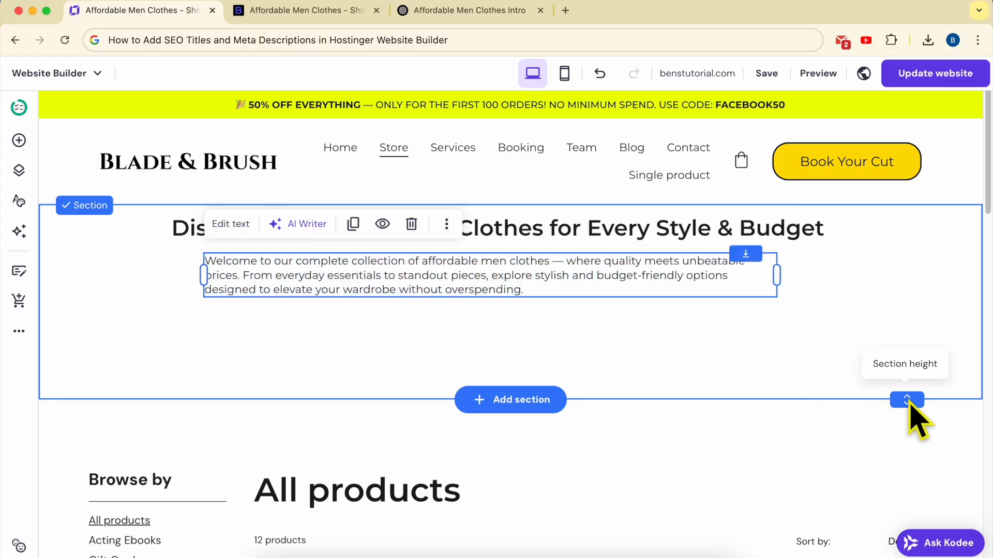
drag(907, 401, 904, 310)
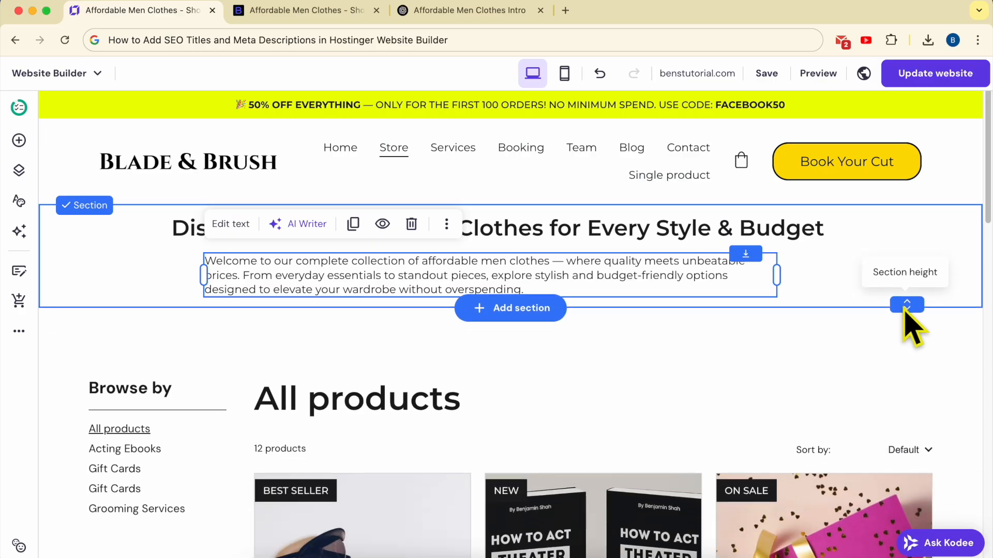
click(783, 393)
- Publish the website changes and view the live site's Store page with its new headline and intro text
click(910, 77)
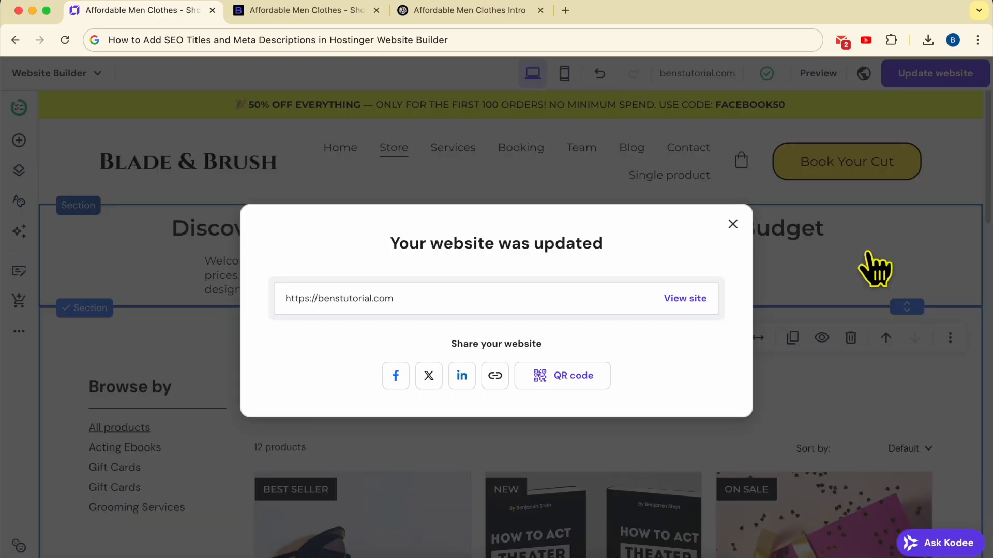
click(672, 300)
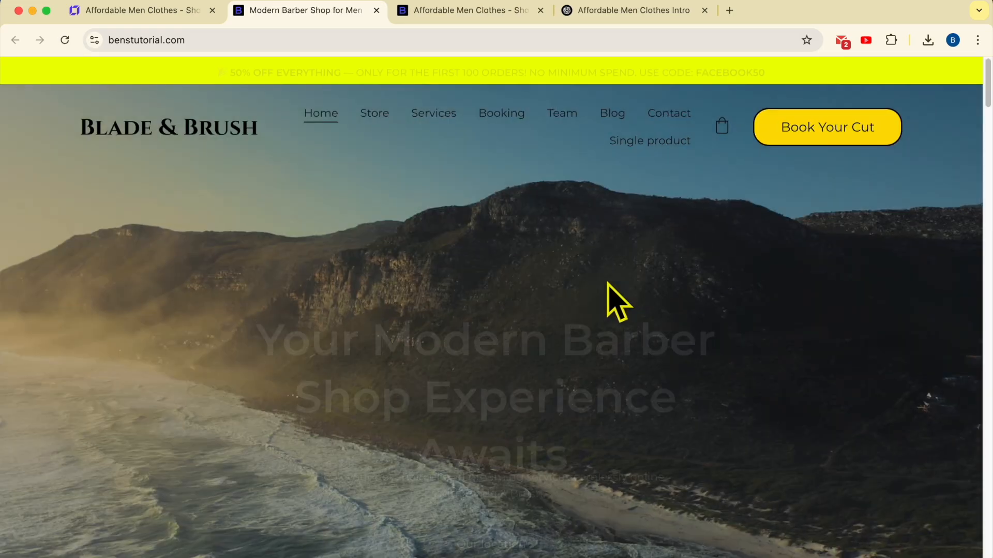
click(375, 114)
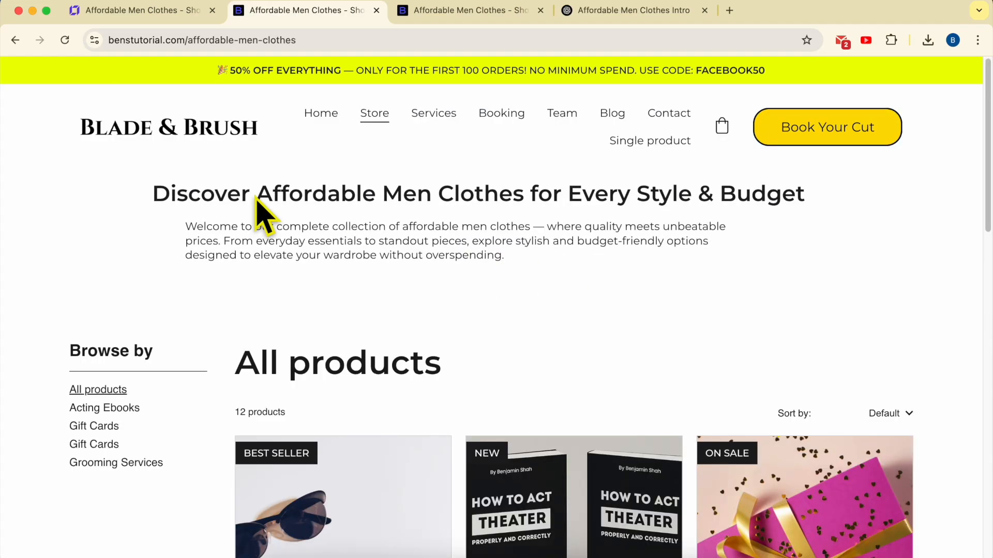
triple_click(258, 200)
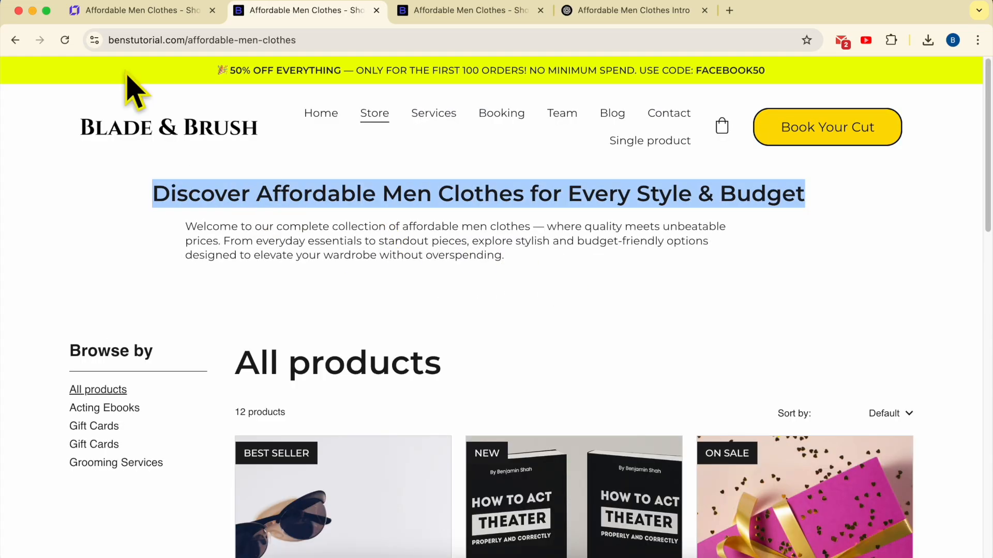
- Back in the website builder, open the Store page's SEO settings and review its fields and the other pages' SEO status
click(134, 12)
click(21, 172)
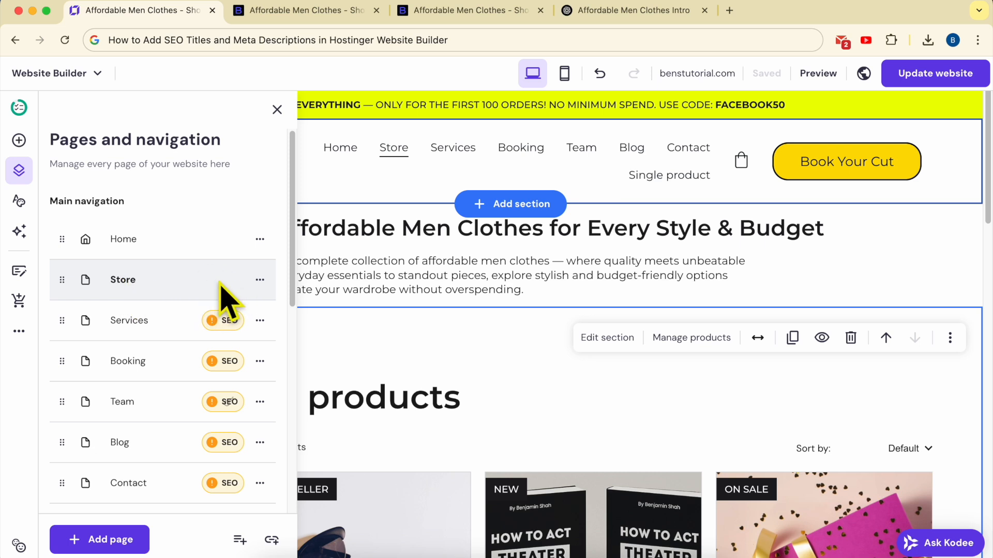
click(258, 280)
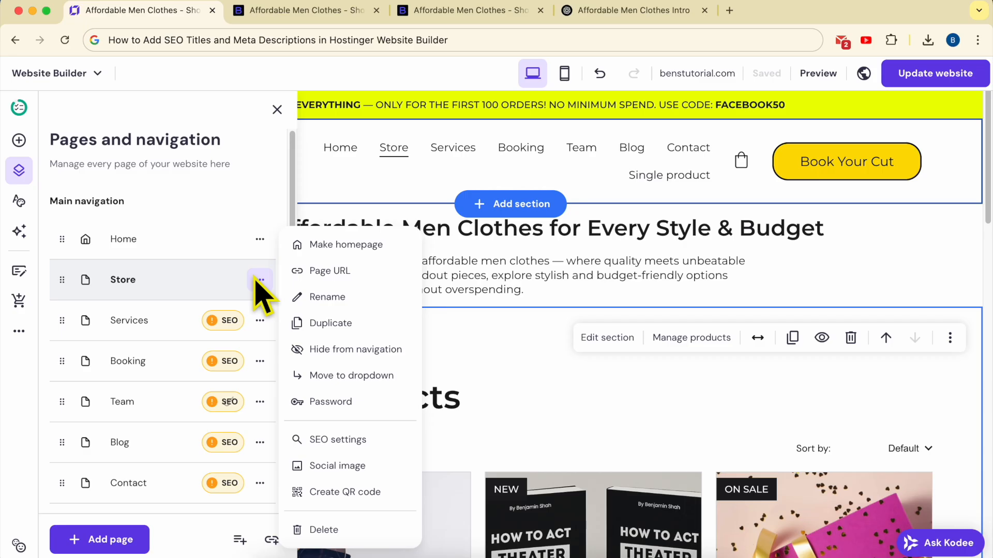
click(355, 444)
scroll(428, 305, down, 1)
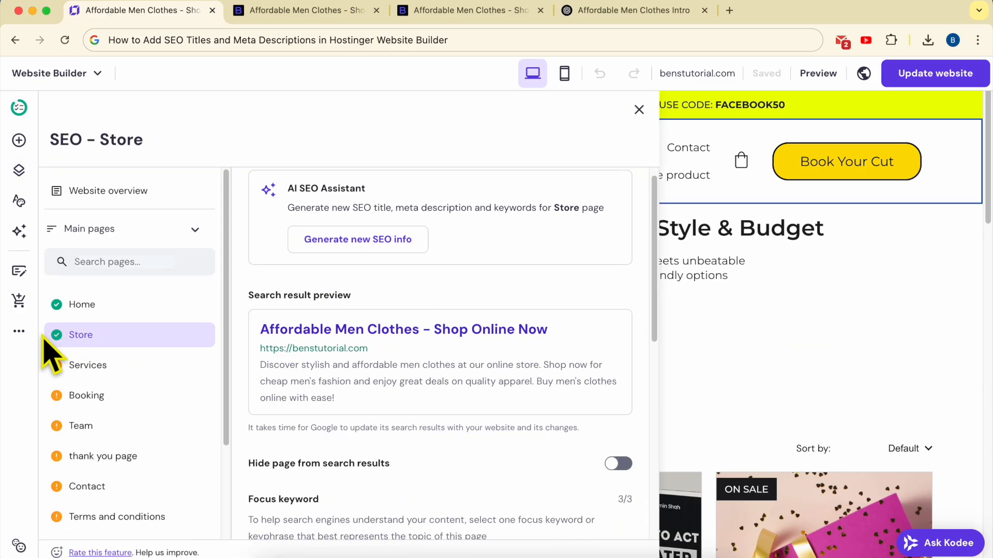
scroll(455, 311, down, 10)
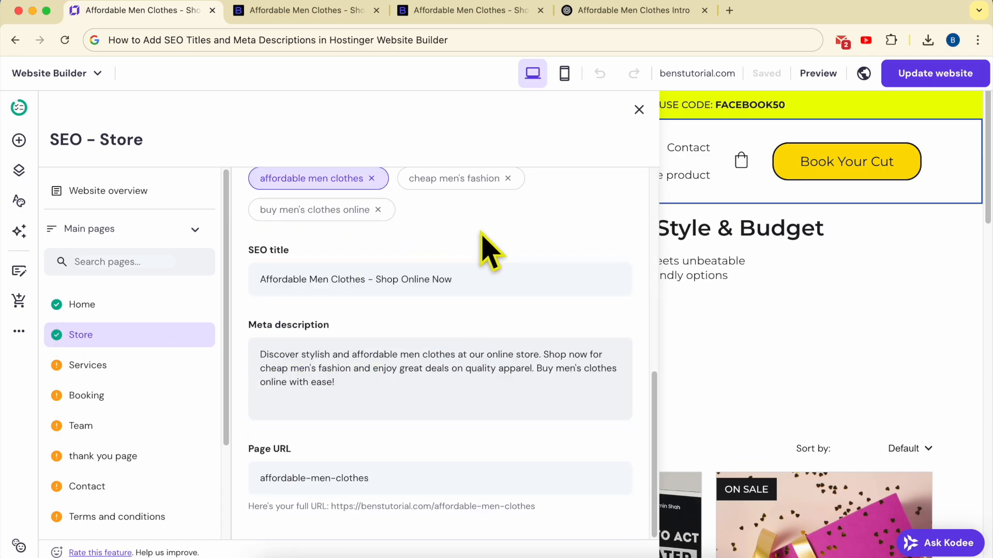
scroll(489, 254, up, 10)
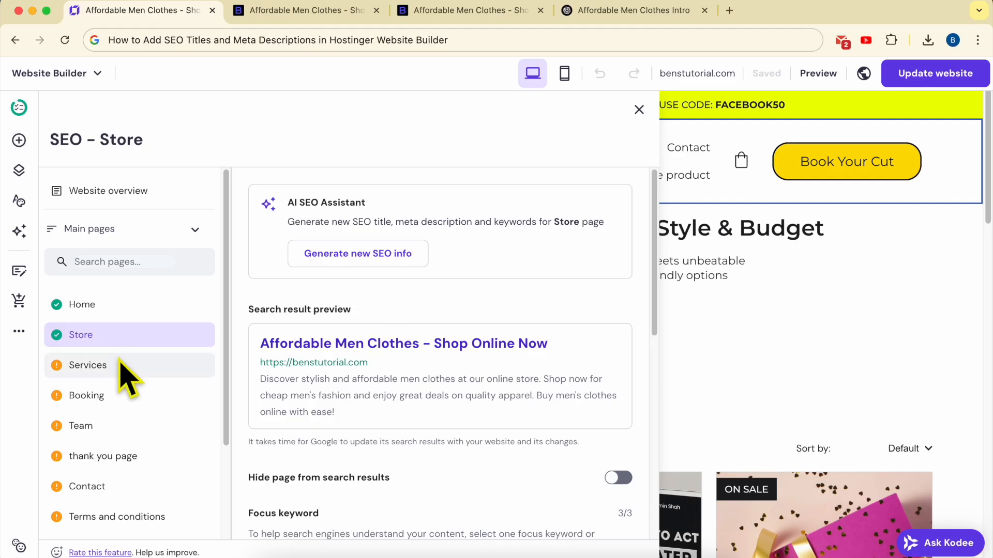
scroll(129, 393, down, 3)
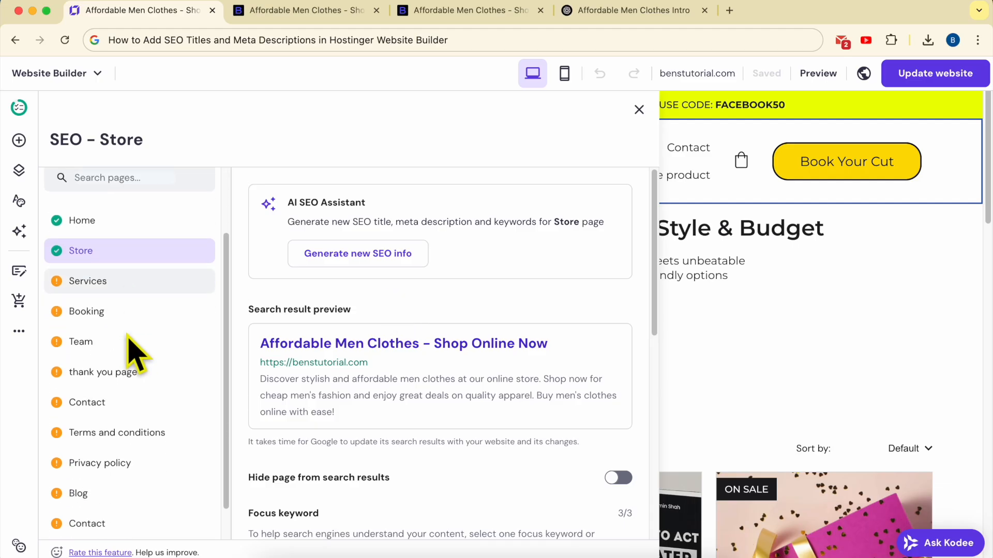
scroll(131, 352, down, 2)
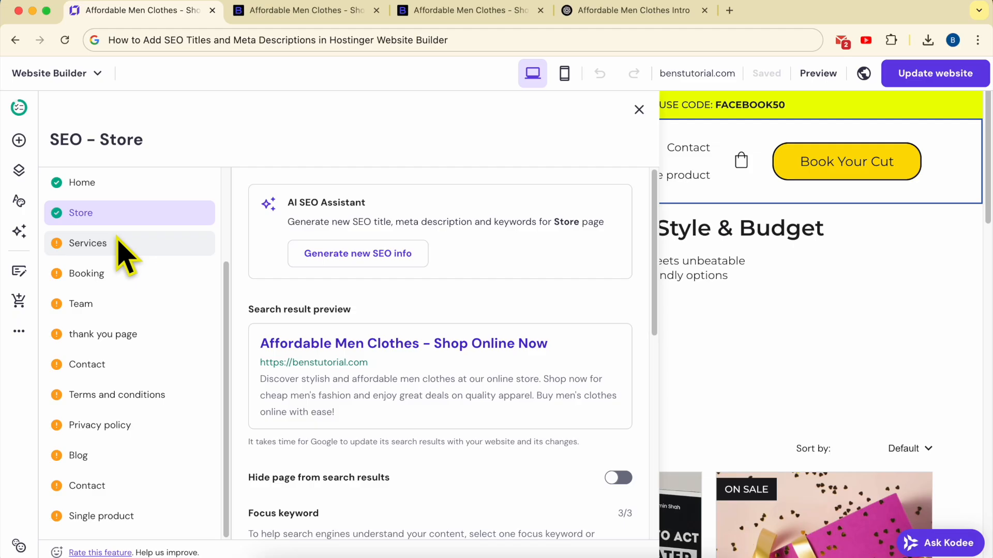
scroll(129, 258, up, 3)
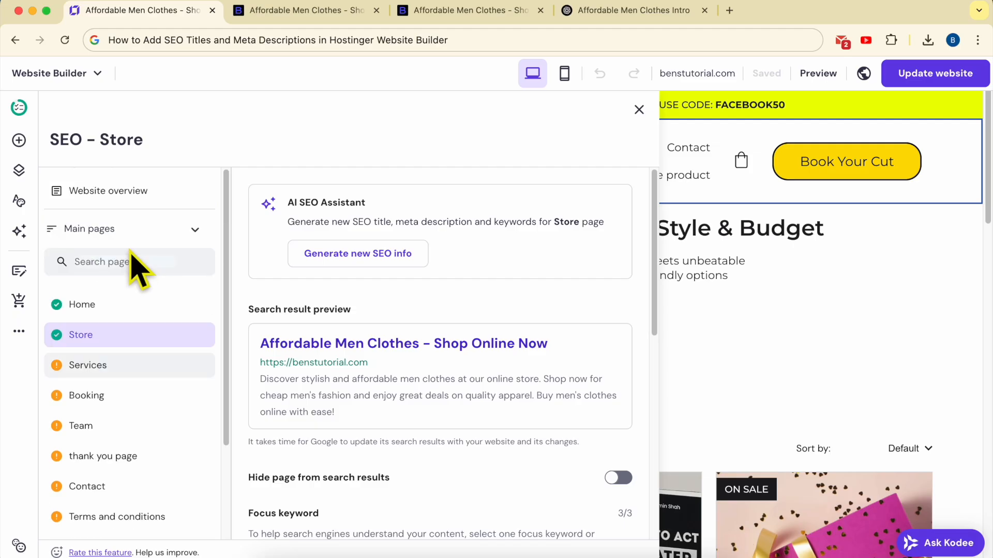